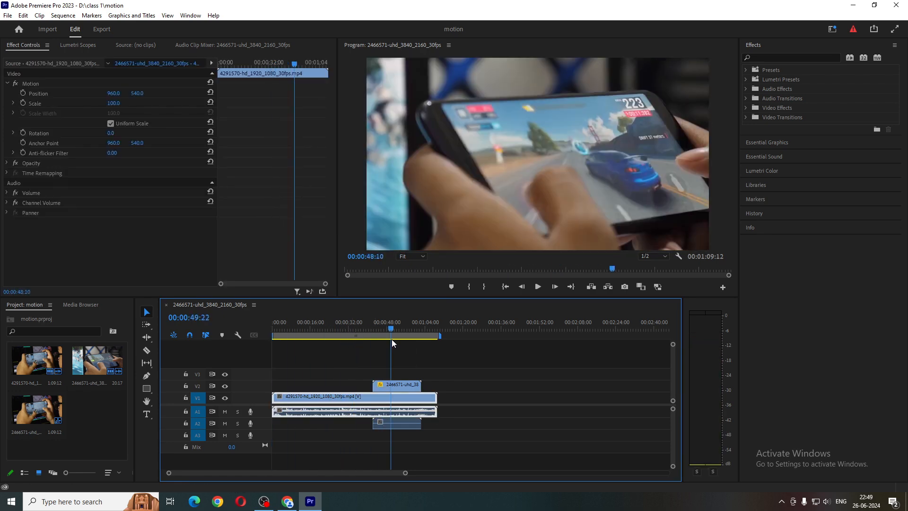
# Turn off Position animation on the V2 clip and confirm deleting its existing keyframes
pyautogui.click(405, 364)
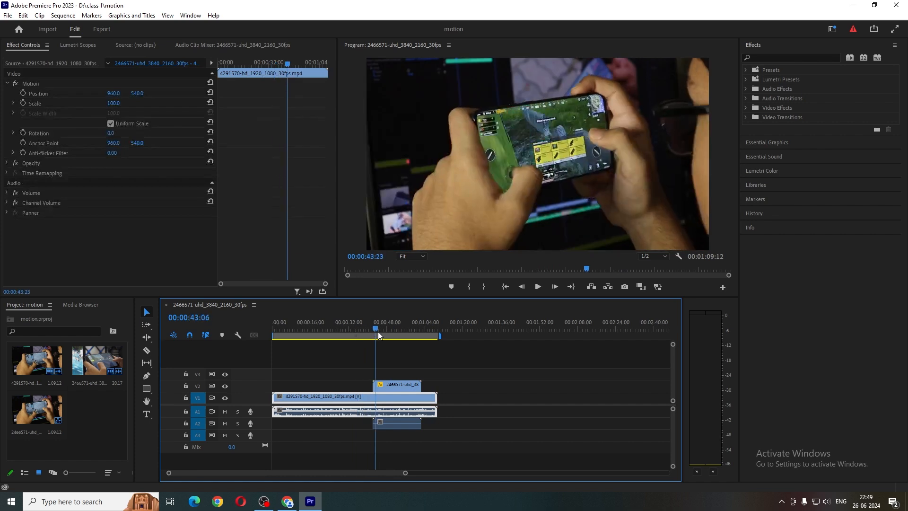
pyautogui.click(390, 374)
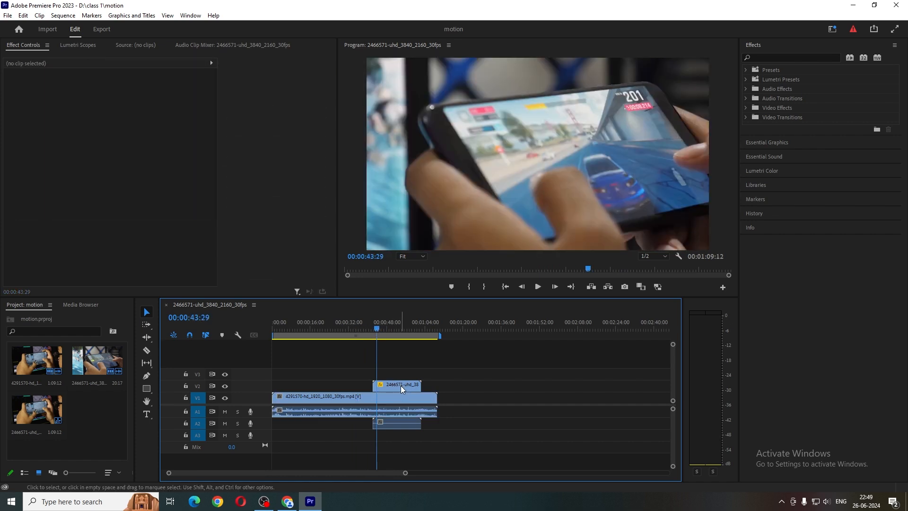
pyautogui.click(401, 385)
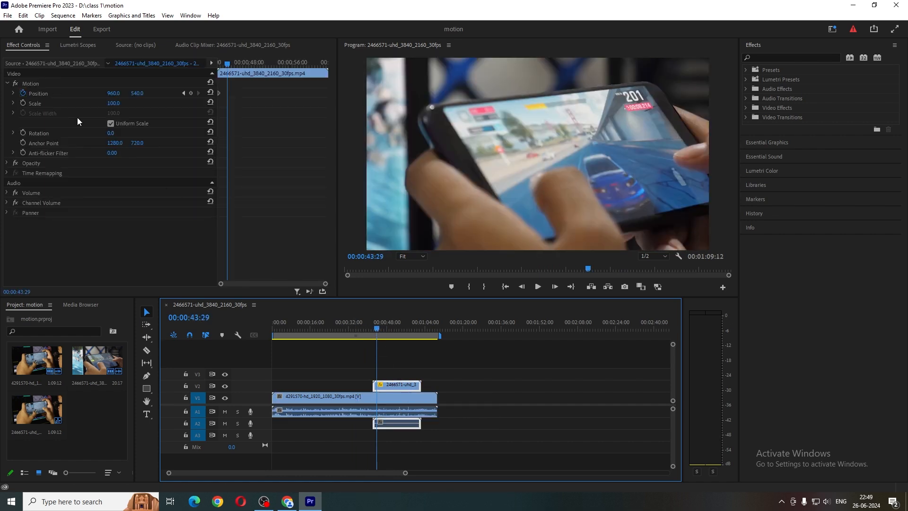
pyautogui.click(23, 93)
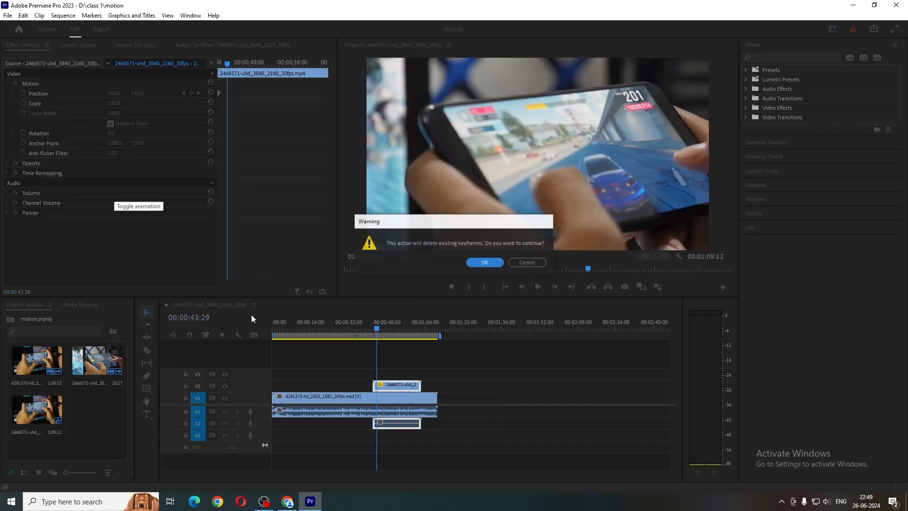
pyautogui.click(487, 260)
pyautogui.click(420, 366)
pyautogui.click(408, 381)
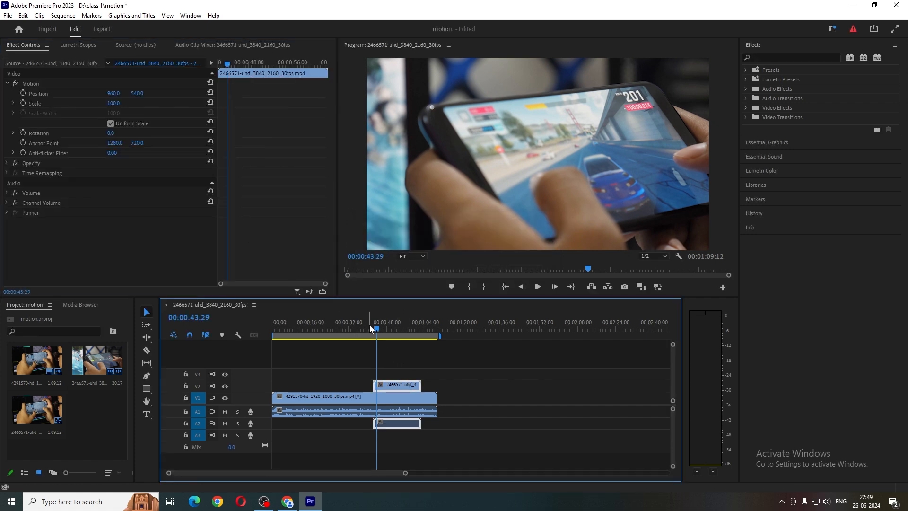
# Move the V2 clip earlier in the timeline so it starts at 00:00:14:20
pyautogui.moveTo(369, 325); pyautogui.dragTo(308, 331)
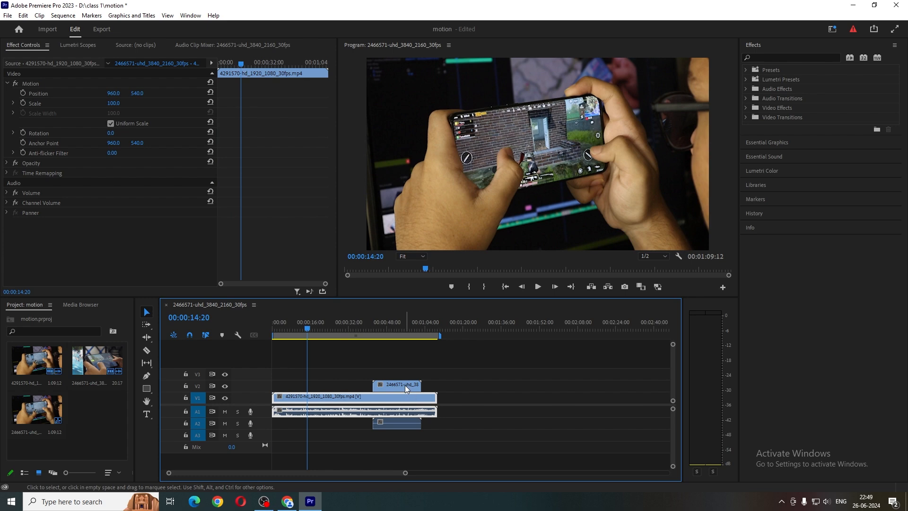
pyautogui.moveTo(405, 384); pyautogui.dragTo(339, 385)
pyautogui.moveTo(296, 326); pyautogui.dragTo(318, 328)
pyautogui.click(314, 352)
pyautogui.click(320, 354)
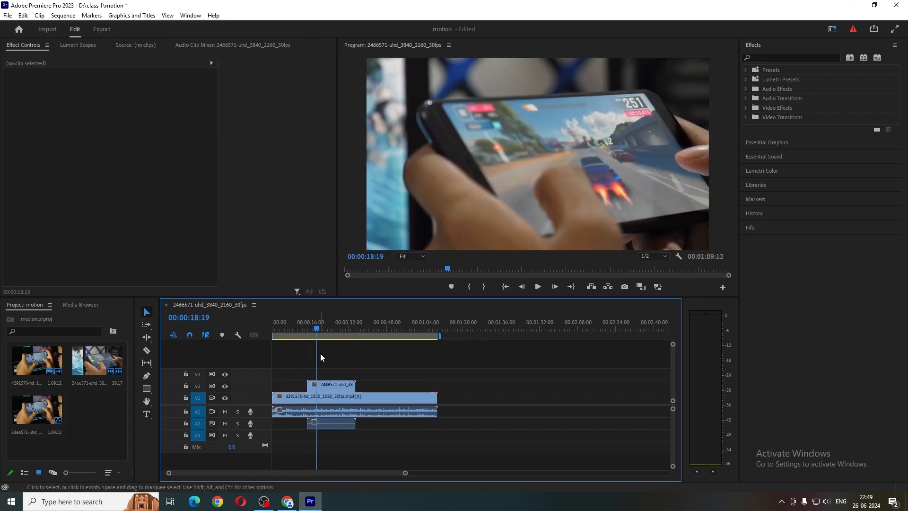
# Enable Position keyframing on the V2 clip at its first frame, 00:00:14:20, and save the project
pyautogui.click(338, 385)
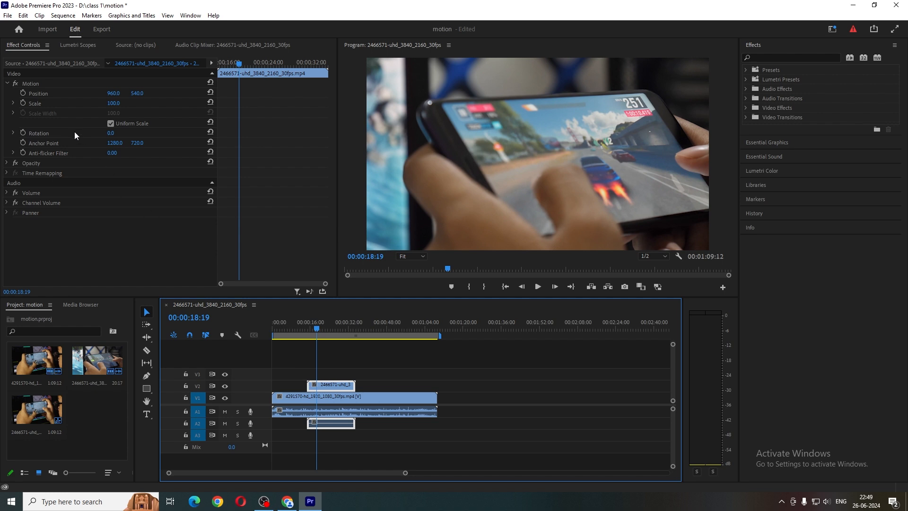
pyautogui.click(50, 84)
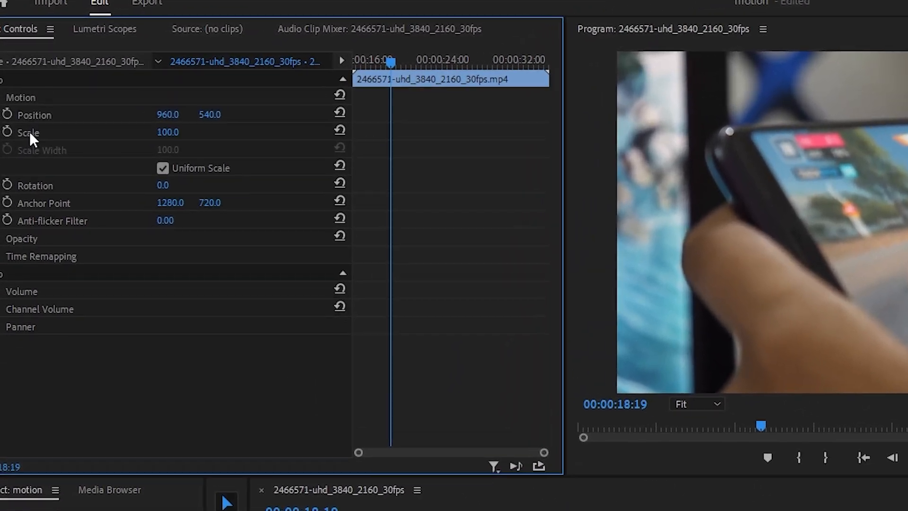
pyautogui.click(378, 66)
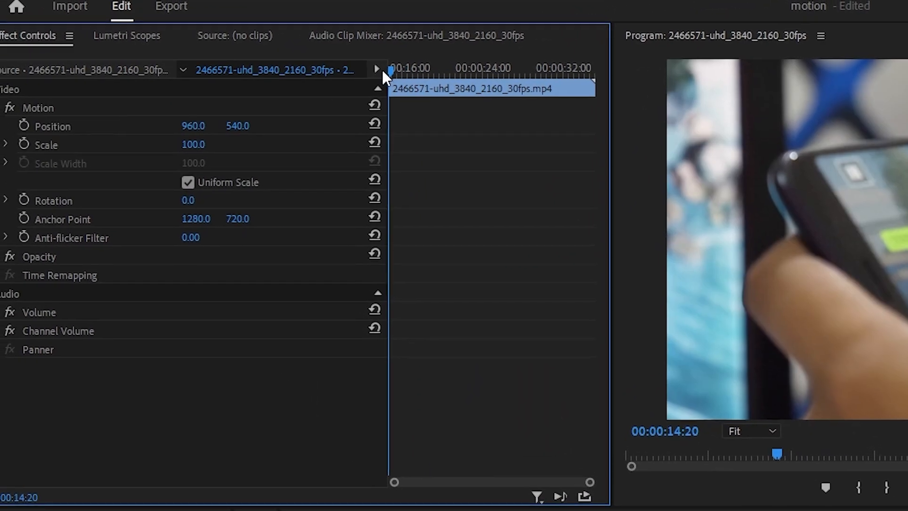
pyautogui.click(468, 510)
pyautogui.click(454, 510)
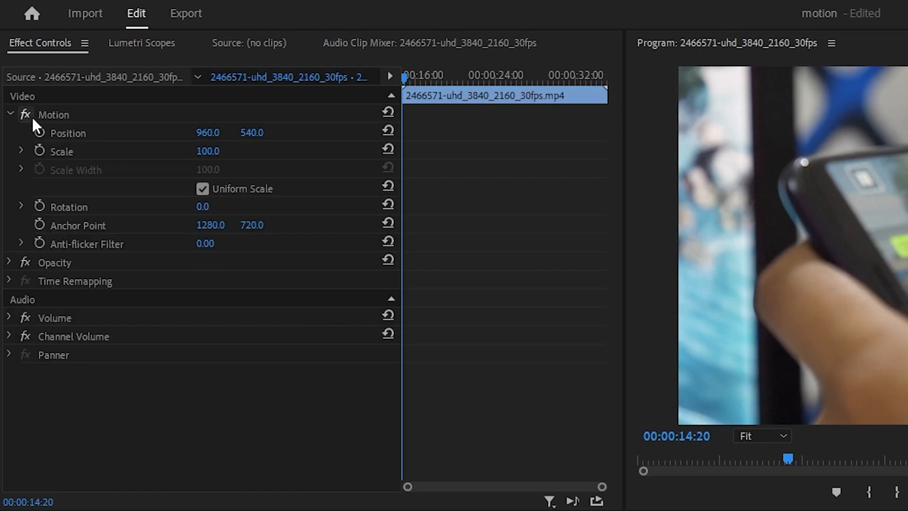
pyautogui.click(52, 112)
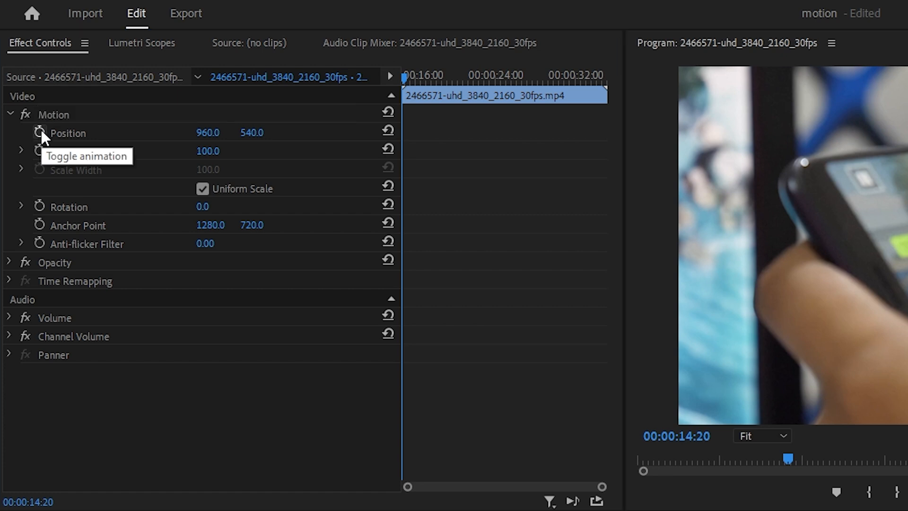
pyautogui.click(41, 132)
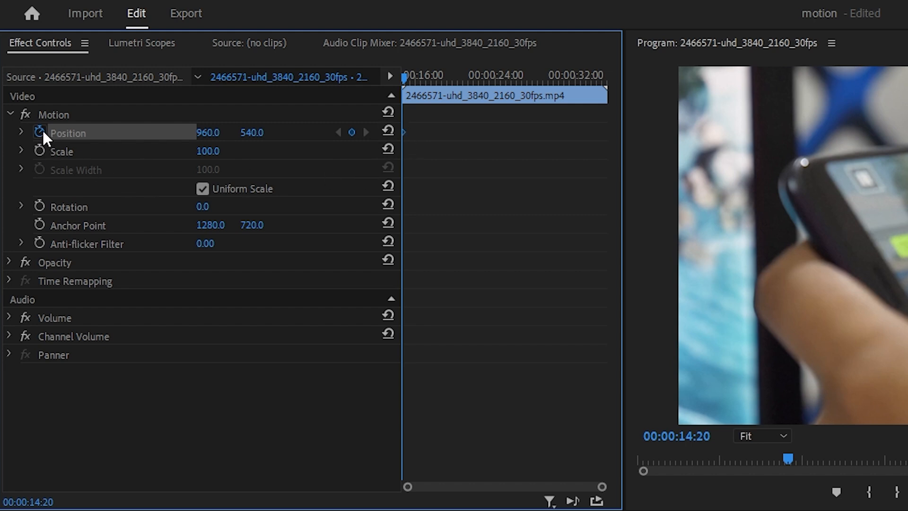
pyautogui.hotkey('ctrl', 's')
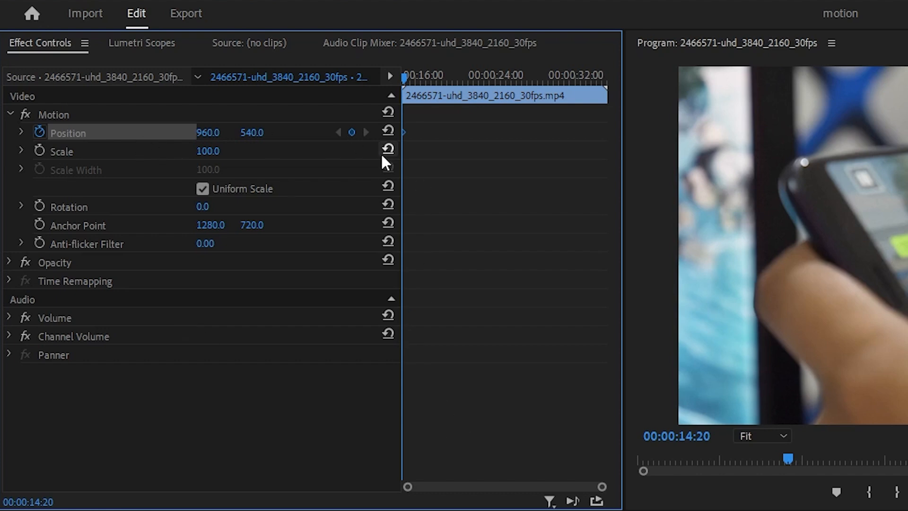
# Add a second Position keyframe at 00:00:17:28 with the horizontal value set to 3299, sliding the clip out of frame
pyautogui.moveTo(418, 74); pyautogui.dragTo(449, 76)
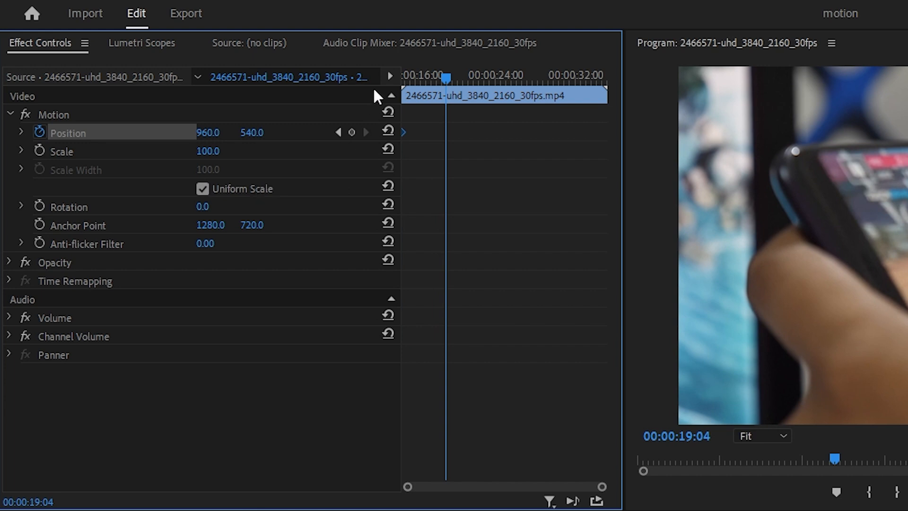
pyautogui.moveTo(419, 74)
pyautogui.mouseDown()
pyautogui.moveTo(386, 75)
pyautogui.moveTo(434, 81)
pyautogui.mouseUp()
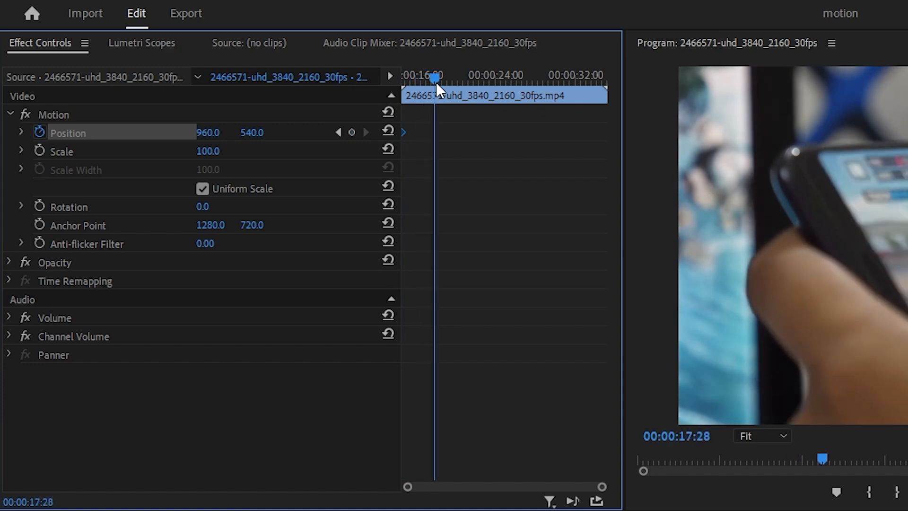
pyautogui.moveTo(214, 136); pyautogui.dragTo(702, 136)
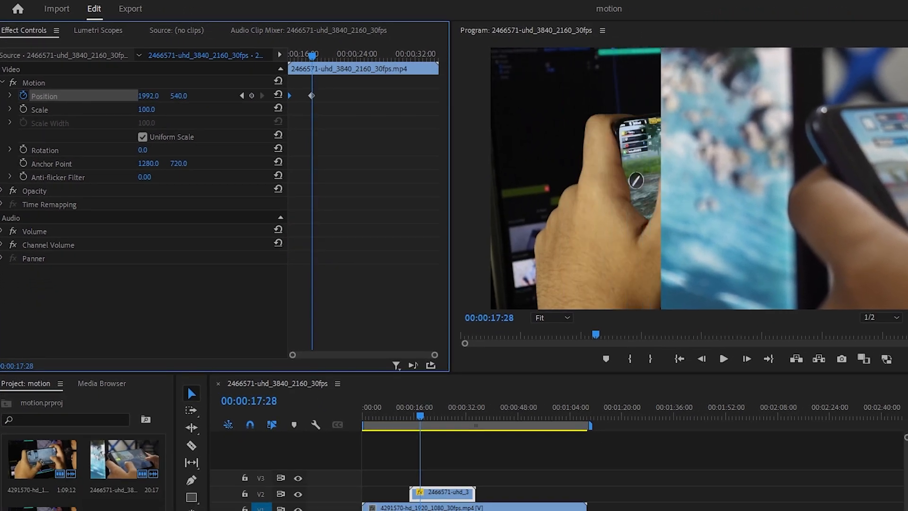
pyautogui.moveTo(487, 96); pyautogui.dragTo(907, 96)
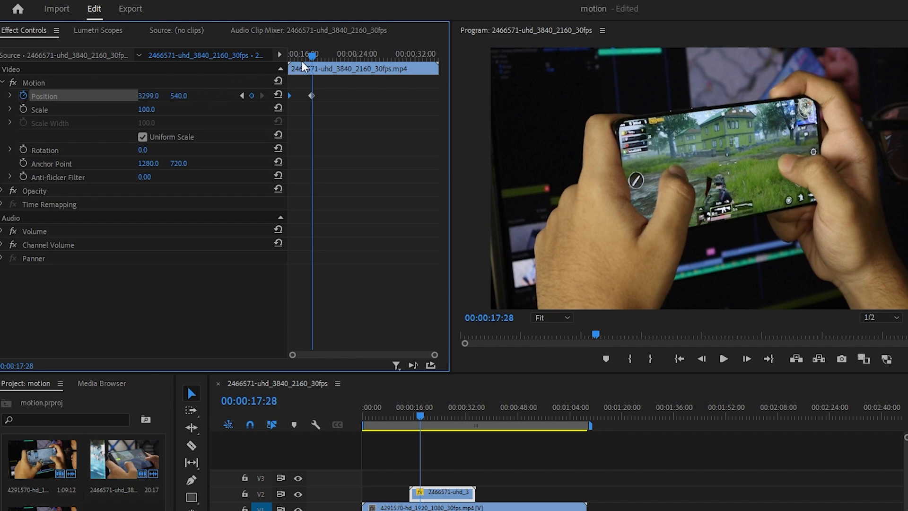
# Play back and scrub the V2 clip's opening seconds to preview the Position slide
pyautogui.moveTo(312, 57); pyautogui.dragTo(285, 62)
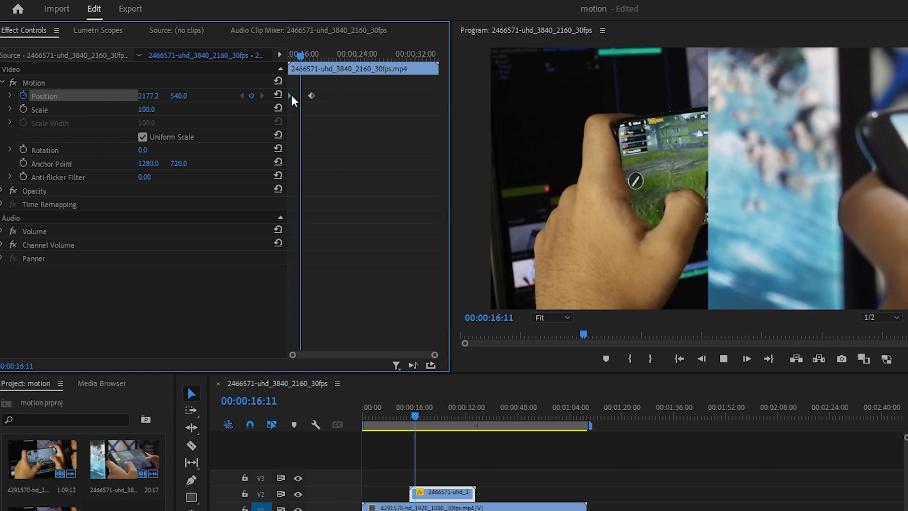
pyautogui.moveTo(309, 57); pyautogui.dragTo(289, 62)
pyautogui.press('space')
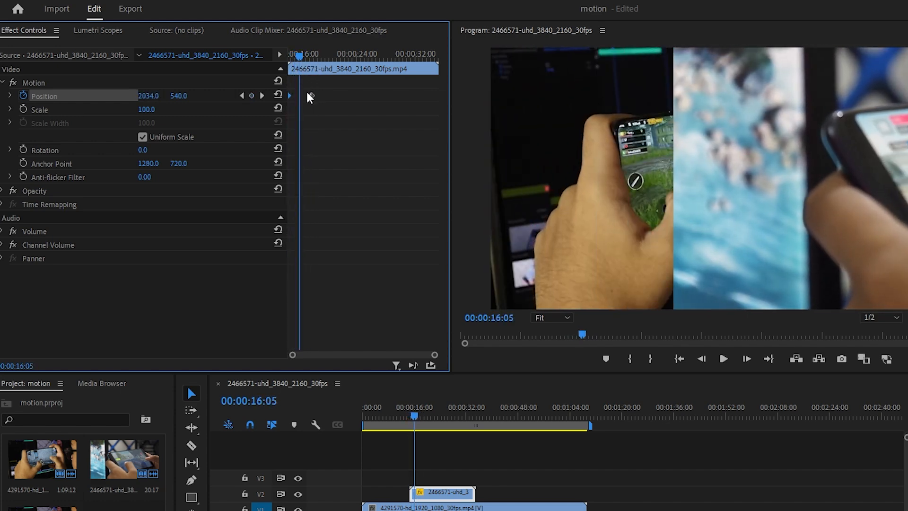
pyautogui.moveTo(303, 56); pyautogui.dragTo(311, 63)
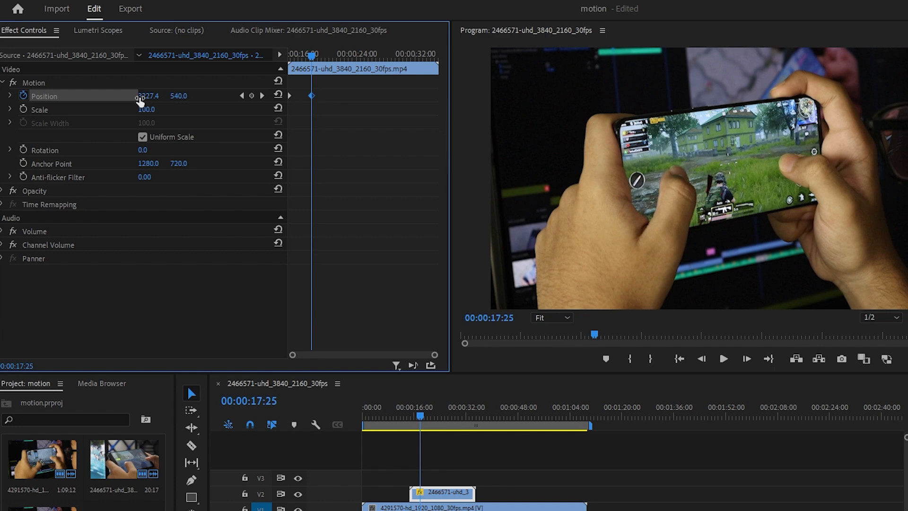
pyautogui.moveTo(312, 56); pyautogui.dragTo(273, 57)
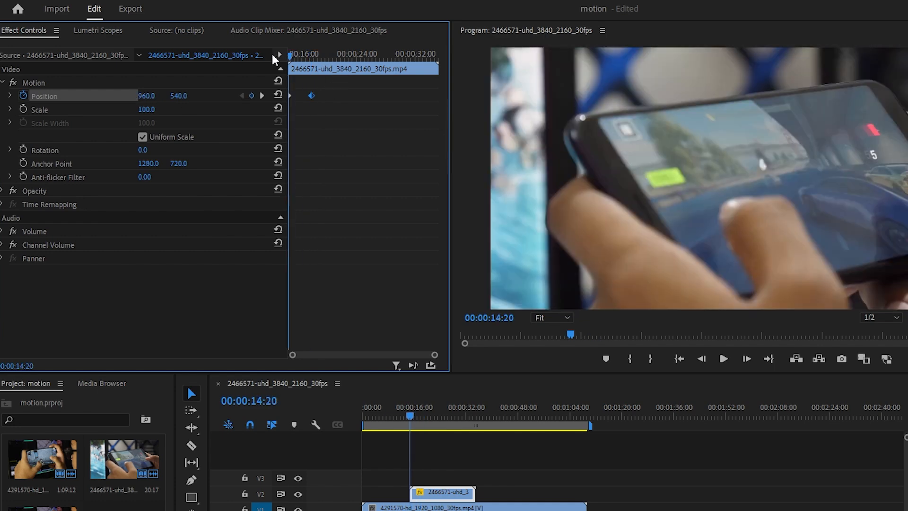
# Check the Position keyframes at the clip's start and at 00:00:17:28, replay the move, and return to the first frame
pyautogui.click(293, 103)
pyautogui.moveTo(291, 58); pyautogui.dragTo(312, 57)
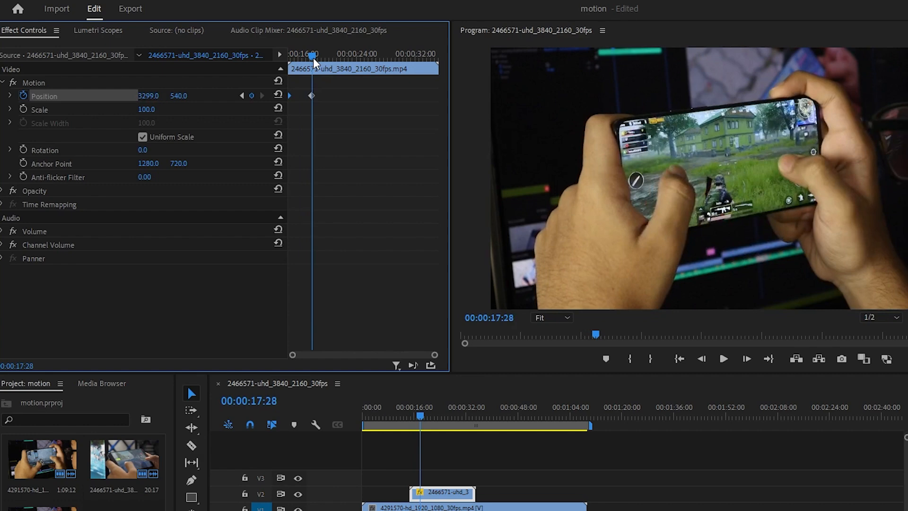
pyautogui.click(312, 96)
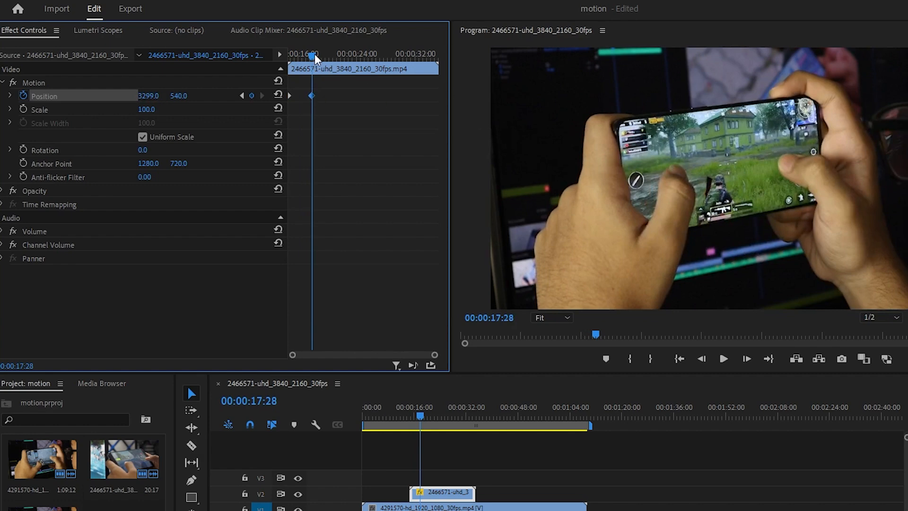
pyautogui.moveTo(314, 55); pyautogui.dragTo(260, 66)
pyautogui.press('space')
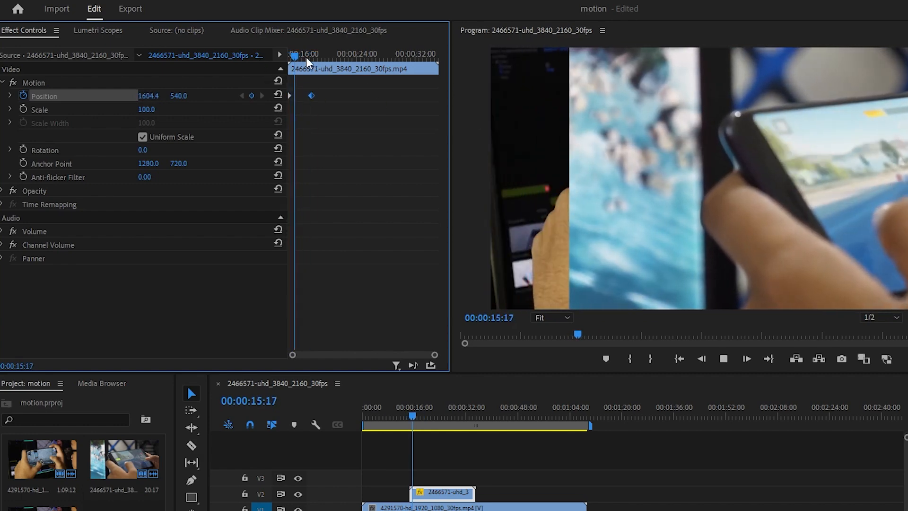
pyautogui.click(290, 55)
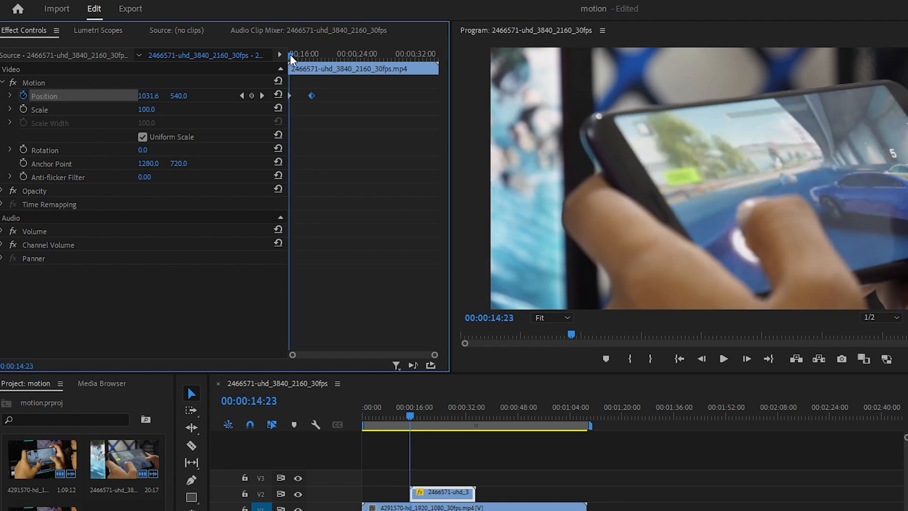
pyautogui.click(52, 110)
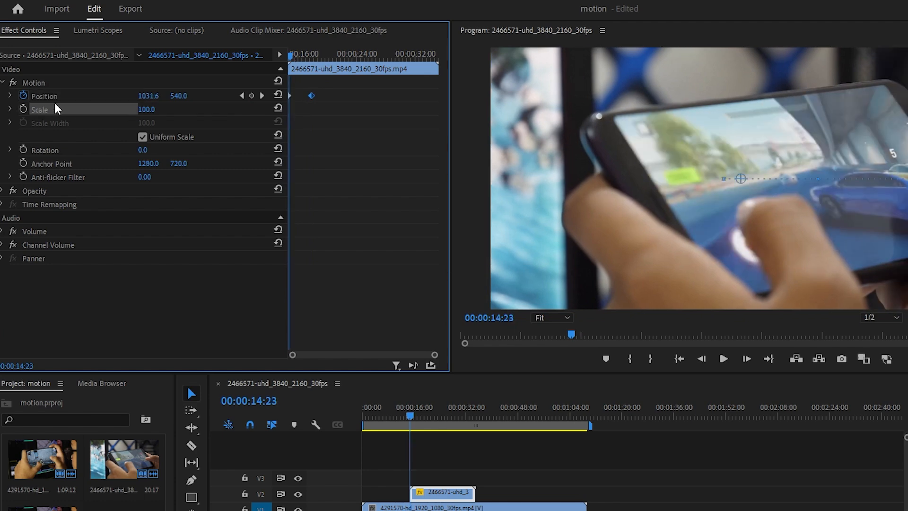
pyautogui.click(297, 56)
pyautogui.moveTo(298, 55); pyautogui.dragTo(286, 55)
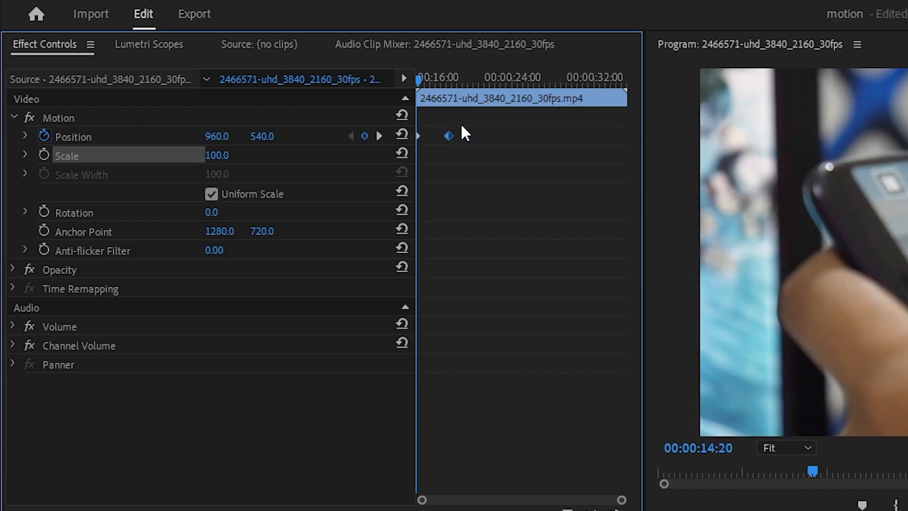
# Move both Position keyframes to later in the clip, scrub through the opening frames, and save the project
pyautogui.moveTo(321, 89); pyautogui.dragTo(265, 105)
pyautogui.moveTo(452, 134); pyautogui.dragTo(501, 135)
pyautogui.moveTo(500, 136); pyautogui.dragTo(520, 136)
pyautogui.click(419, 97)
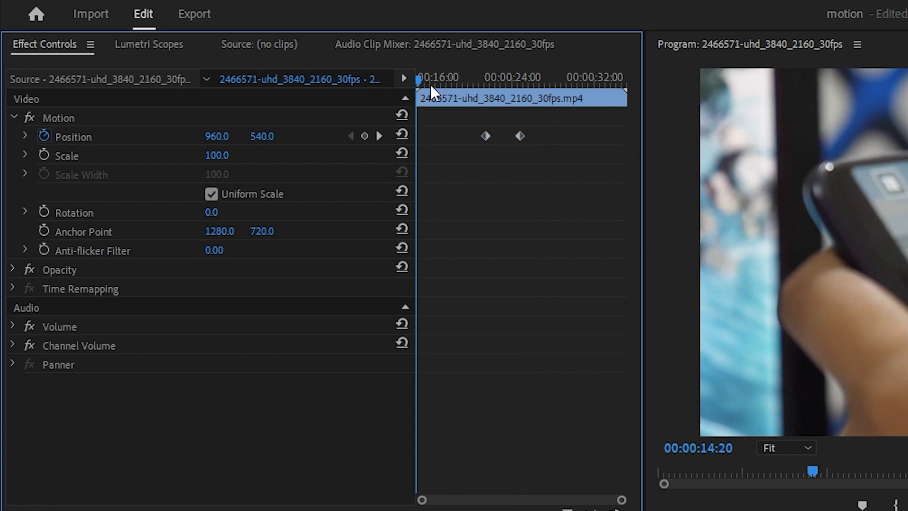
pyautogui.click(464, 82)
pyautogui.moveTo(467, 84); pyautogui.dragTo(415, 74)
pyautogui.click(75, 138)
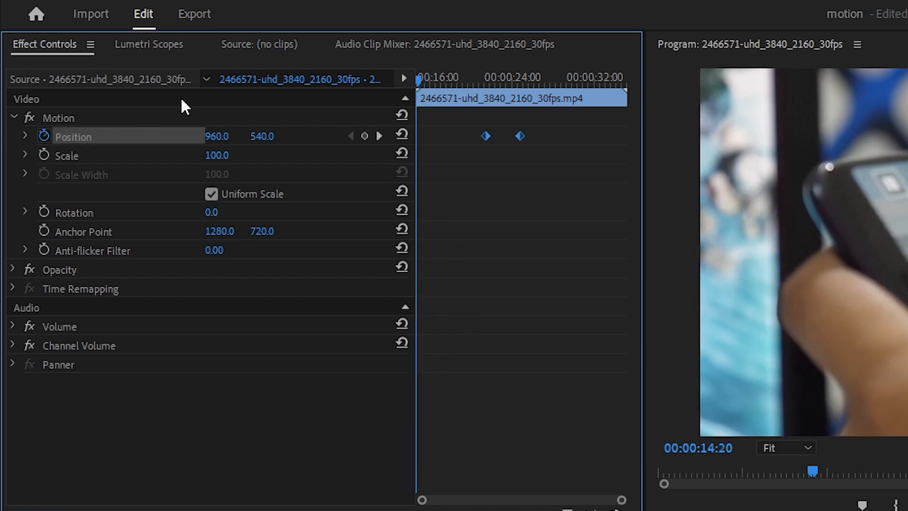
pyautogui.moveTo(477, 130); pyautogui.dragTo(540, 153)
pyautogui.moveTo(466, 78); pyautogui.dragTo(418, 92)
pyautogui.hotkey('ctrl', 's')
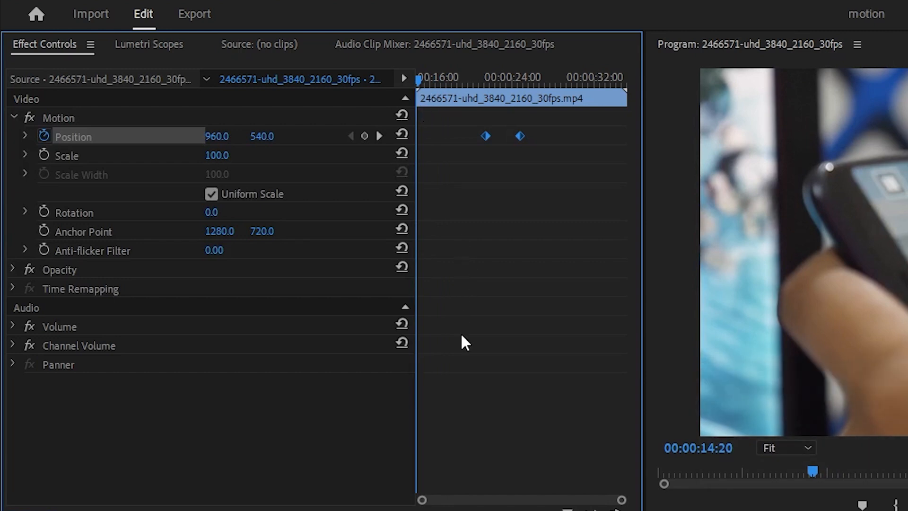
# Move both Position keyframes back together so the first one sits at the clip's start
pyautogui.click(107, 156)
pyautogui.click(105, 118)
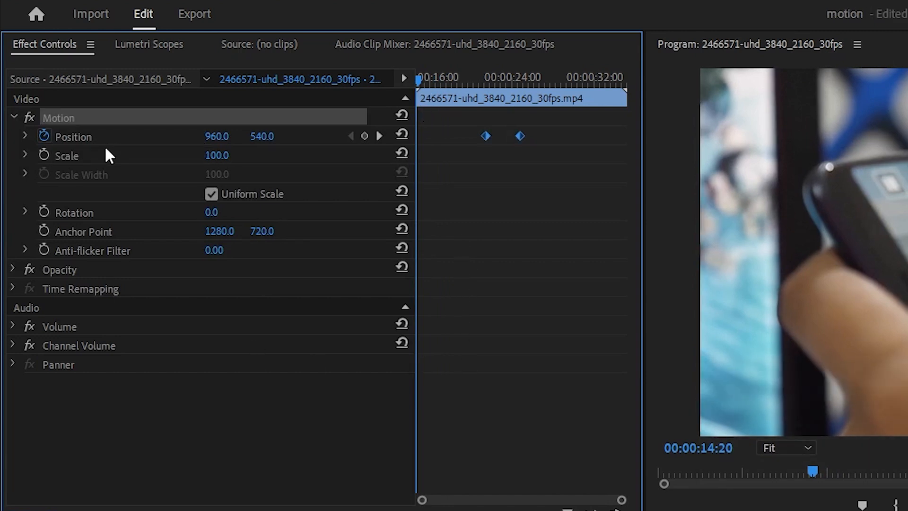
pyautogui.click(99, 158)
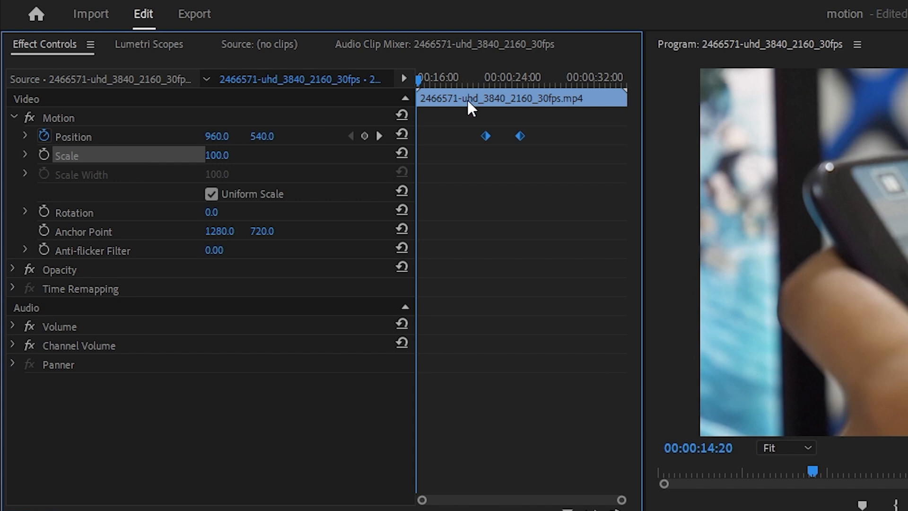
pyautogui.moveTo(482, 131); pyautogui.dragTo(549, 156)
pyautogui.moveTo(487, 135); pyautogui.dragTo(418, 140)
pyautogui.click(432, 153)
# Enable Scale keyframing on the V2 clip at its first frame, 00:00:14:20
pyautogui.moveTo(418, 77)
pyautogui.mouseDown()
pyautogui.moveTo(440, 78)
pyautogui.moveTo(418, 78)
pyautogui.mouseUp()
pyautogui.click(43, 156)
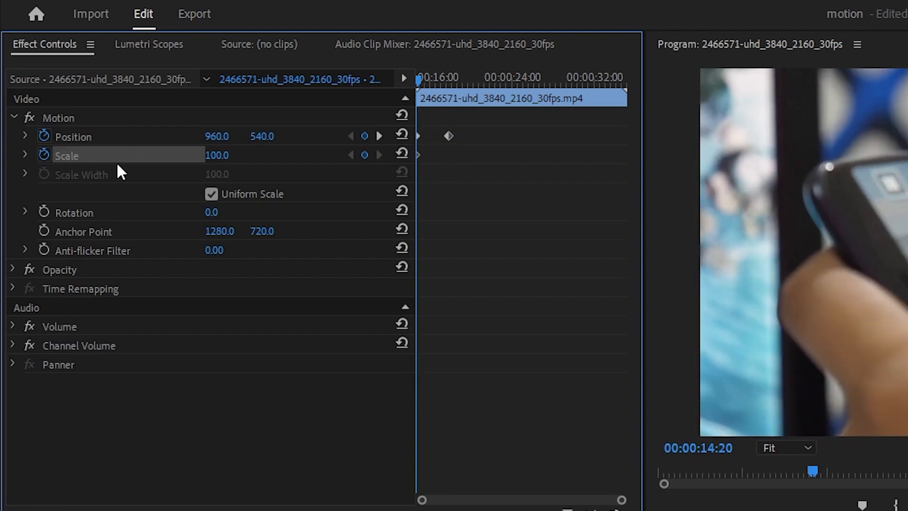
pyautogui.click(378, 137)
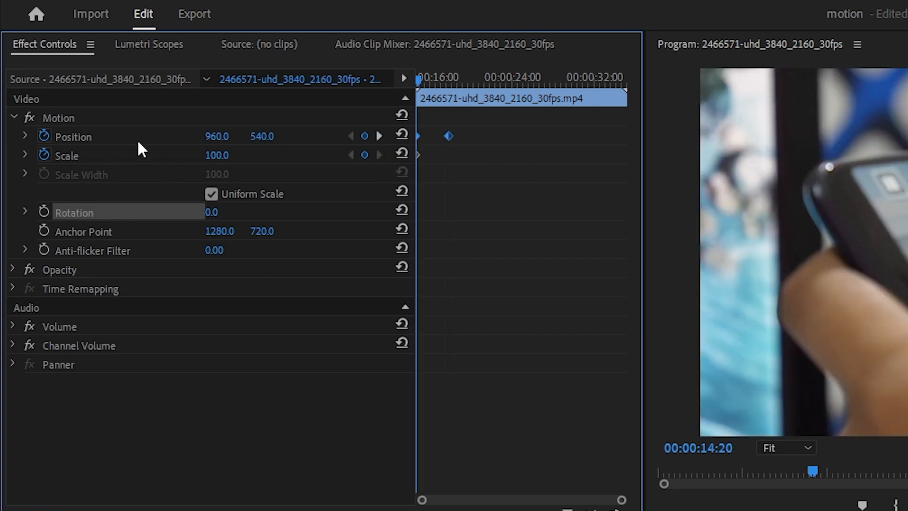
# Select the Motion effect, jump to the Position keyframe at 00:00:17:28, and return to the first one
pyautogui.click(137, 117)
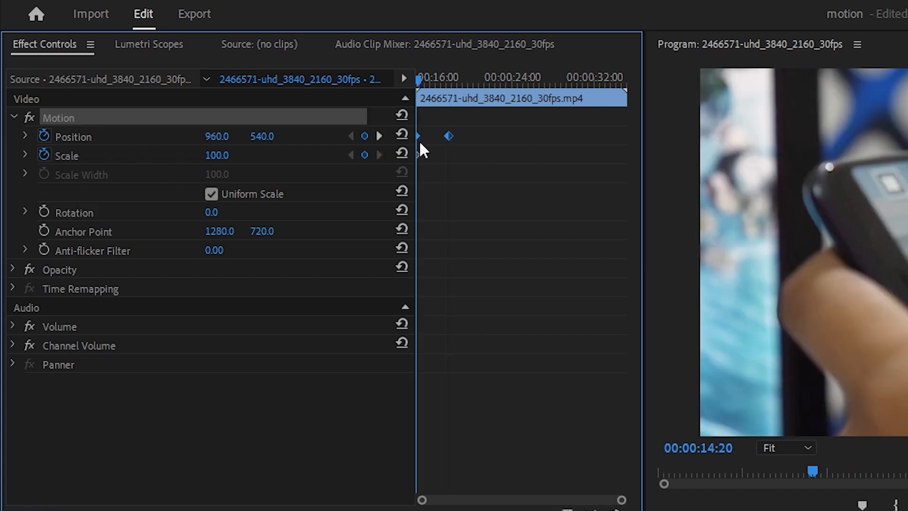
pyautogui.click(379, 136)
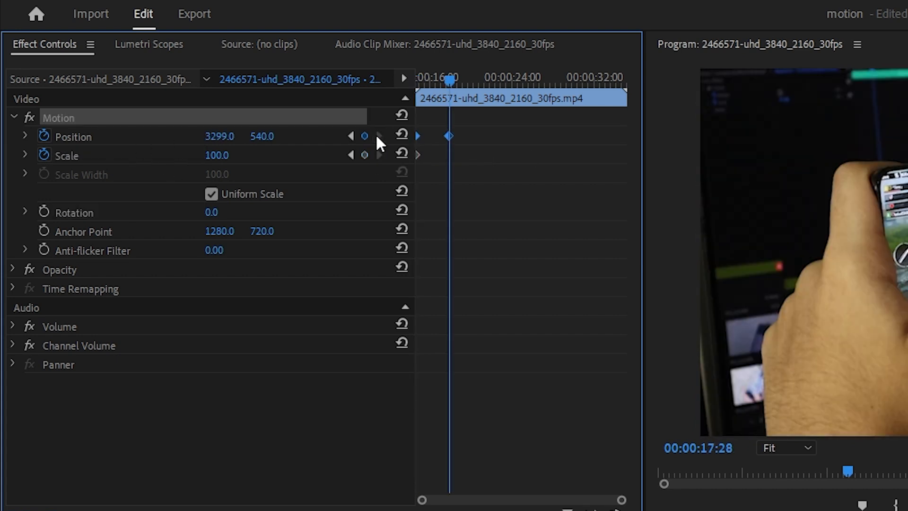
pyautogui.click(350, 136)
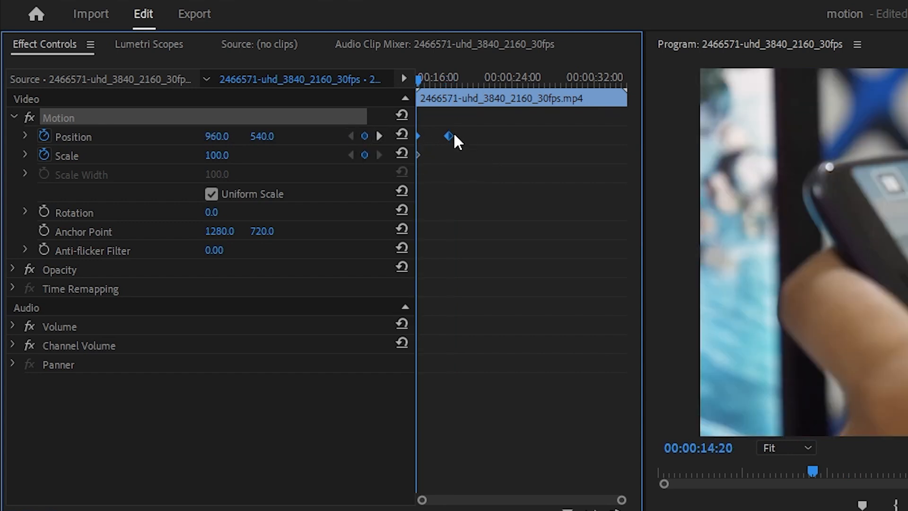
# Add two more Position keyframes to the V2 clip, at 00:00:21:00 and 00:00:24:21
pyautogui.moveTo(472, 81); pyautogui.dragTo(481, 81)
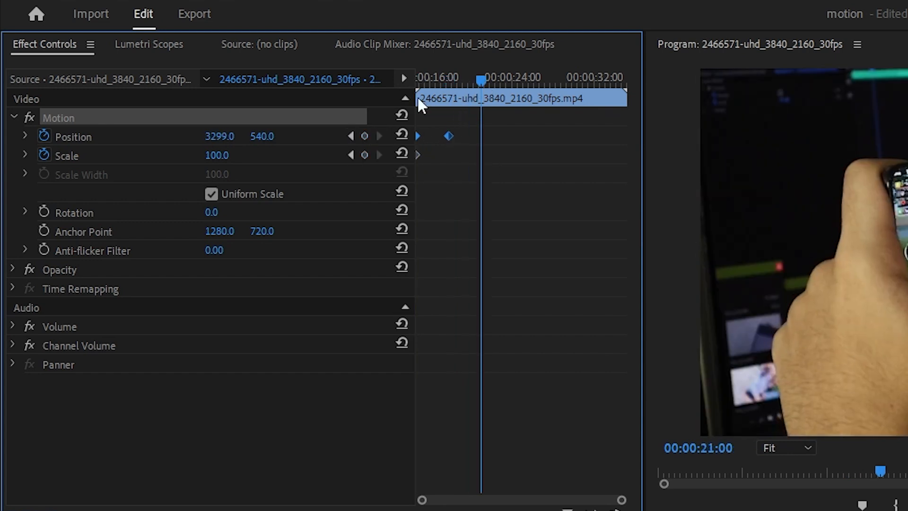
pyautogui.click(365, 136)
pyautogui.click(520, 79)
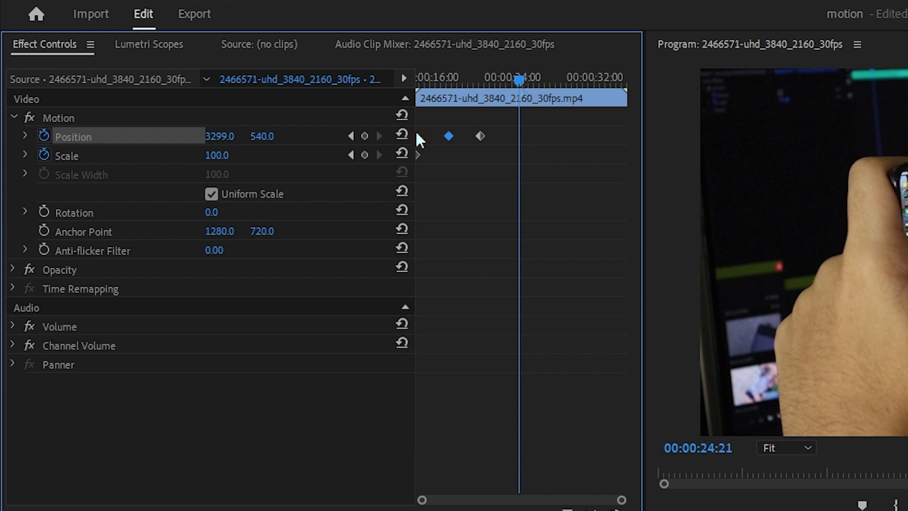
pyautogui.click(364, 136)
# Step through the Position keyframes from the clip's start to the last one, and scrub across the same range
pyautogui.click(419, 81)
pyautogui.moveTo(419, 84); pyautogui.dragTo(384, 134)
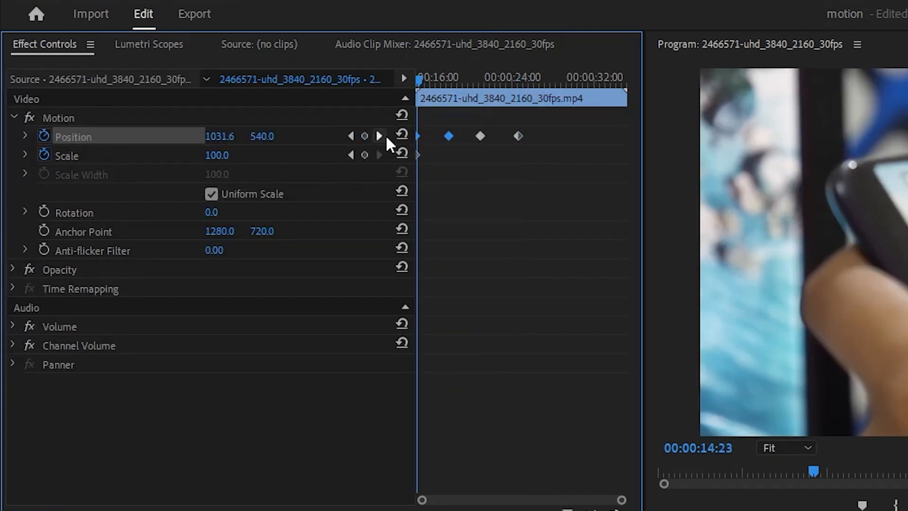
pyautogui.click(385, 134)
pyautogui.click(384, 134)
pyautogui.click(385, 134)
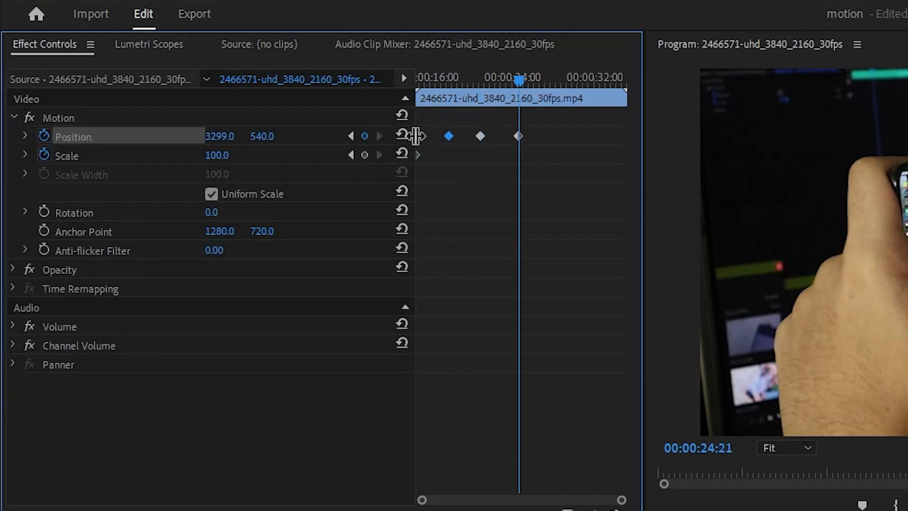
pyautogui.moveTo(518, 83); pyautogui.dragTo(384, 121)
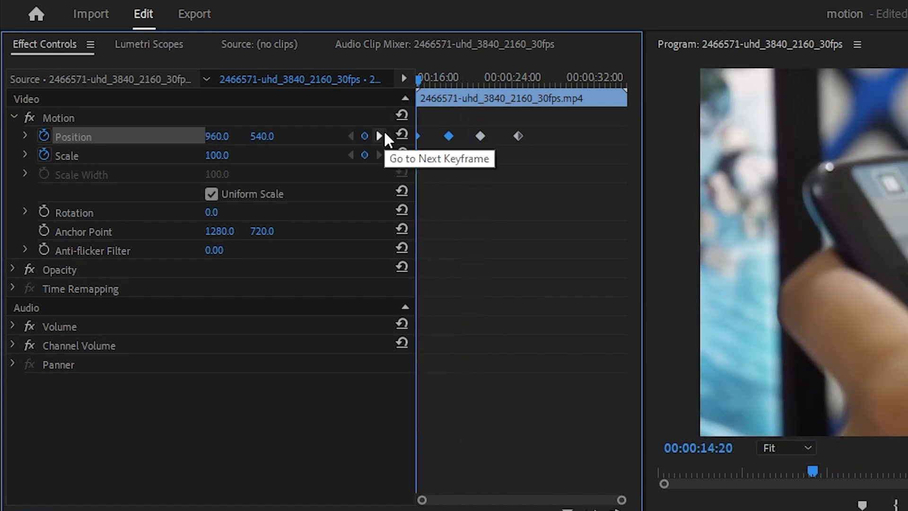
pyautogui.moveTo(484, 84); pyautogui.dragTo(523, 84)
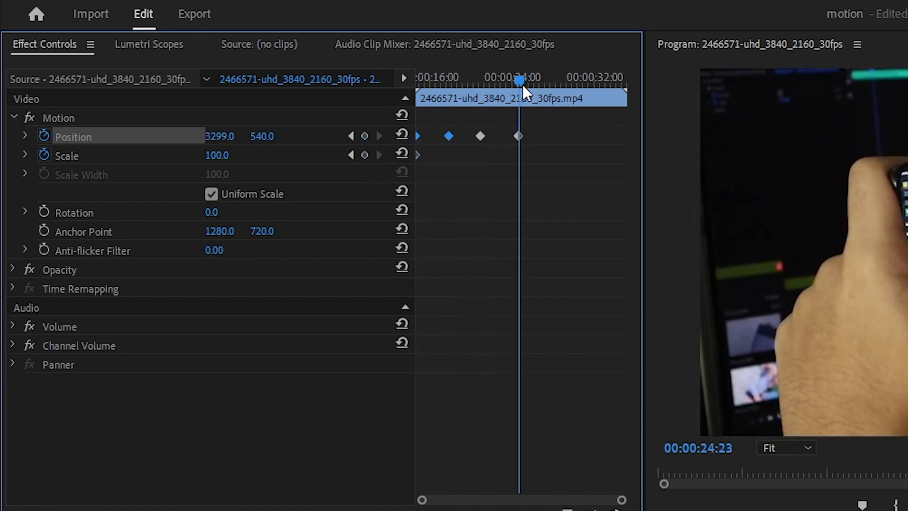
# Go back to the first Scale keyframe and scrub through the opening of the clip up to 00:00:17:17
pyautogui.click(353, 155)
pyautogui.moveTo(483, 75); pyautogui.dragTo(438, 78)
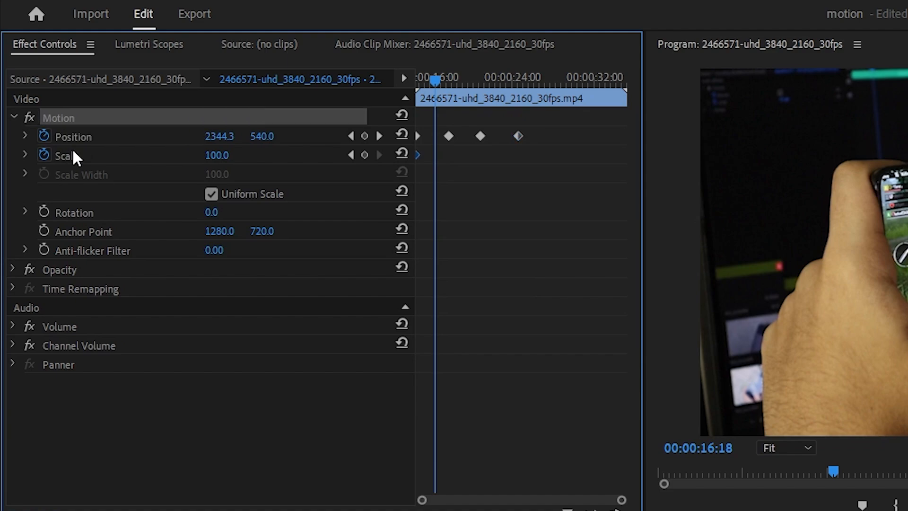
pyautogui.click(139, 155)
pyautogui.moveTo(427, 82); pyautogui.dragTo(450, 81)
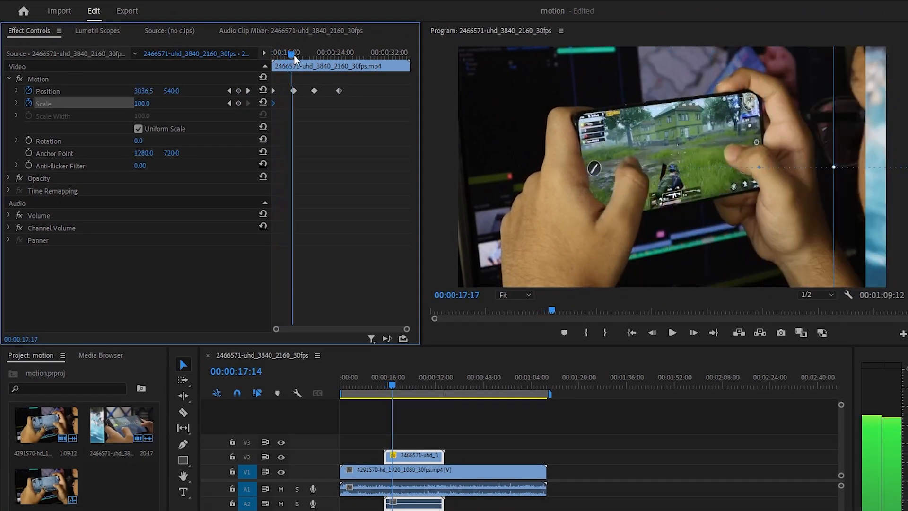
# Return to the clip's first frame, turn off Position and Scale keyframing to delete all their keyframes, and save the project
pyautogui.moveTo(293, 54); pyautogui.dragTo(274, 55)
pyautogui.click(29, 91)
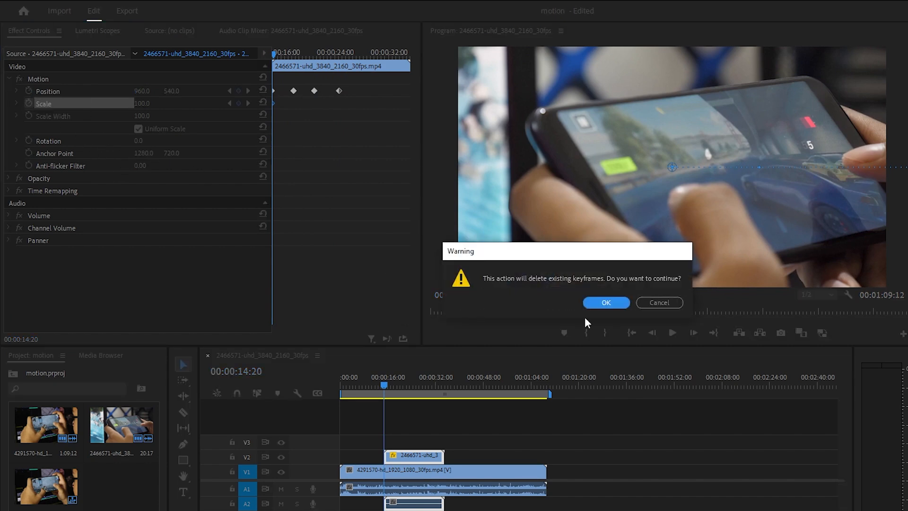
pyautogui.click(591, 303)
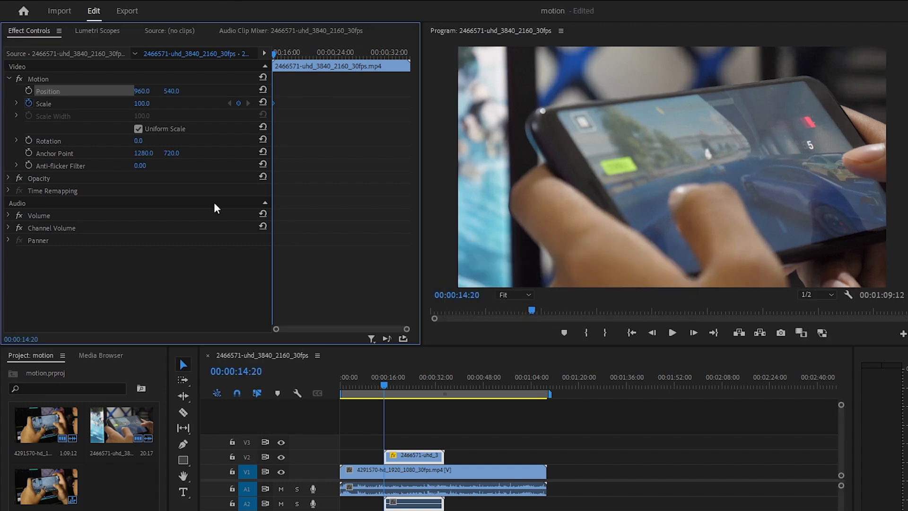
pyautogui.click(30, 99)
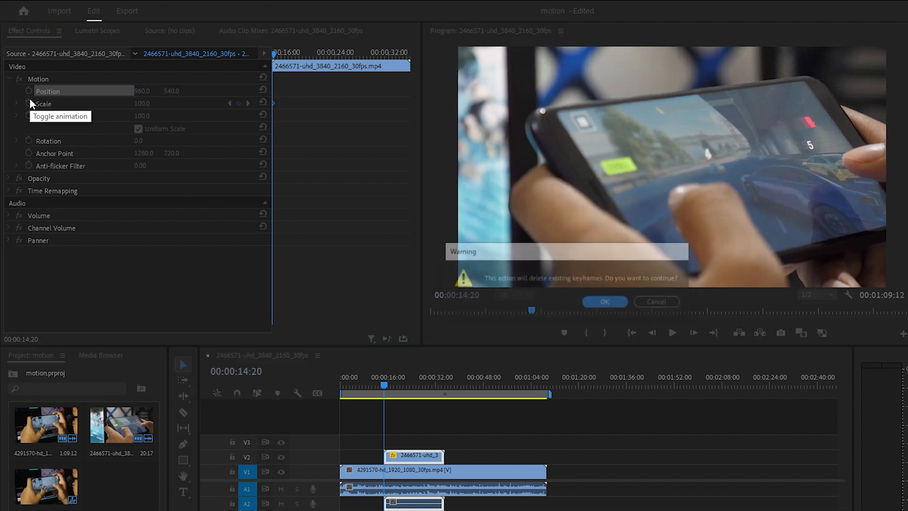
pyautogui.click(597, 300)
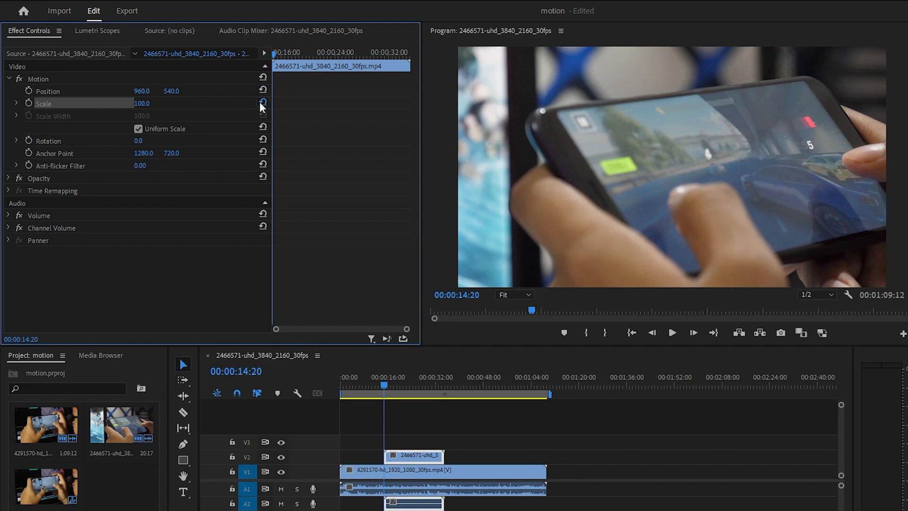
pyautogui.hotkey('ctrl', 's')
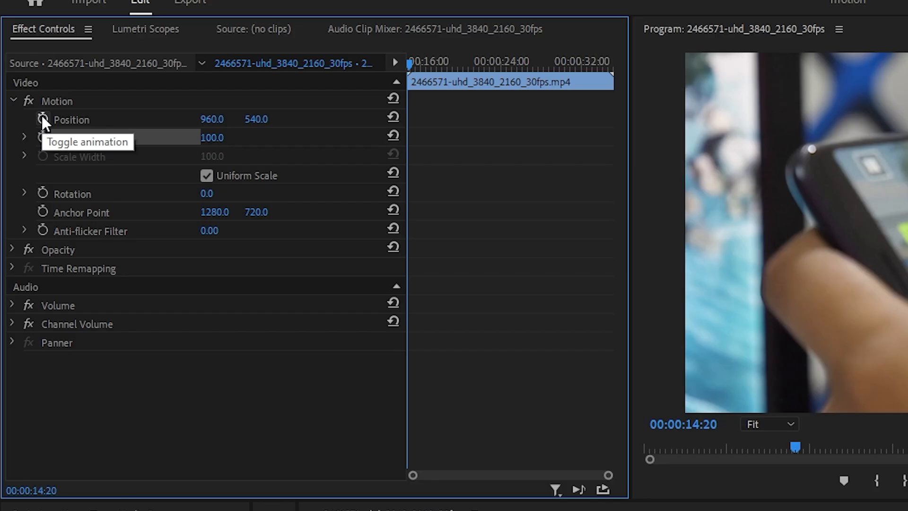
# Enable keyframing for both Position and Scale at the V2 clip's first frame, 00:00:14:20
pyautogui.click(28, 90)
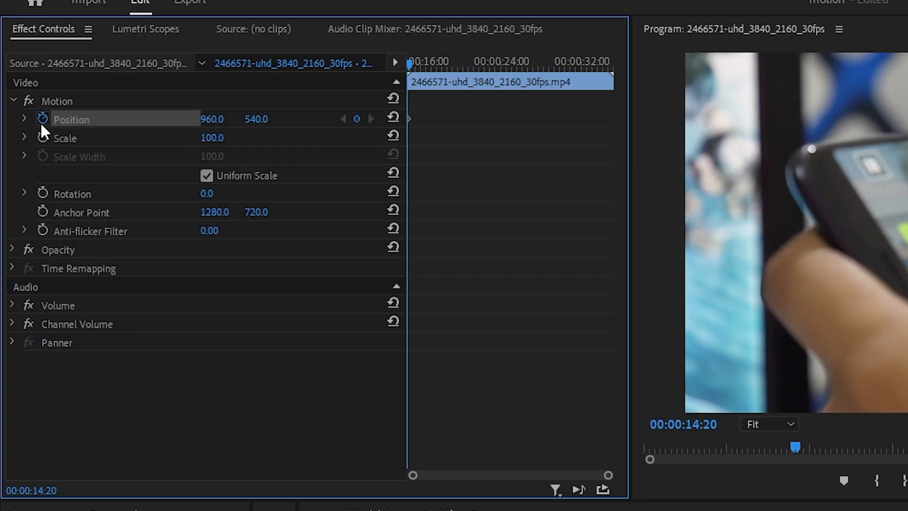
pyautogui.click(41, 137)
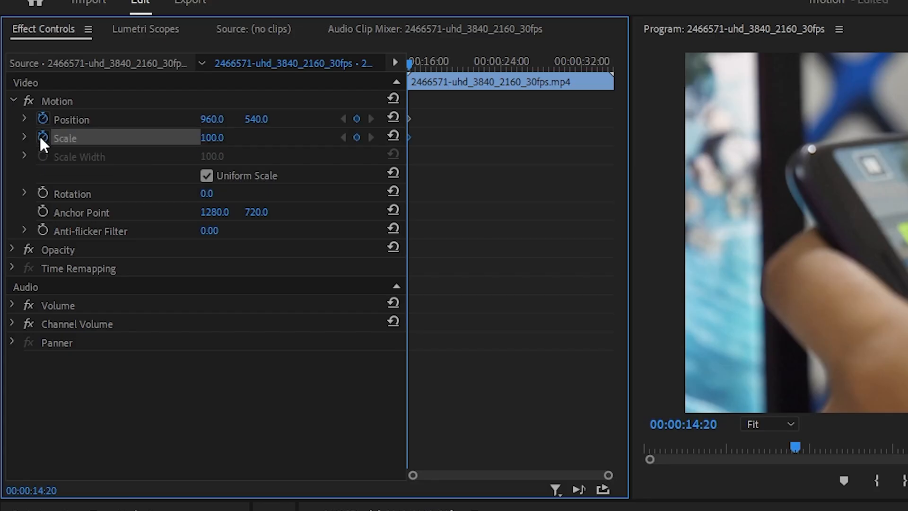
# At 00:00:20:03, set the clip's Scale to 33 and move it into the frame's upper-right corner, at Position about 1479.8, 260.3
pyautogui.moveTo(419, 64); pyautogui.dragTo(464, 67)
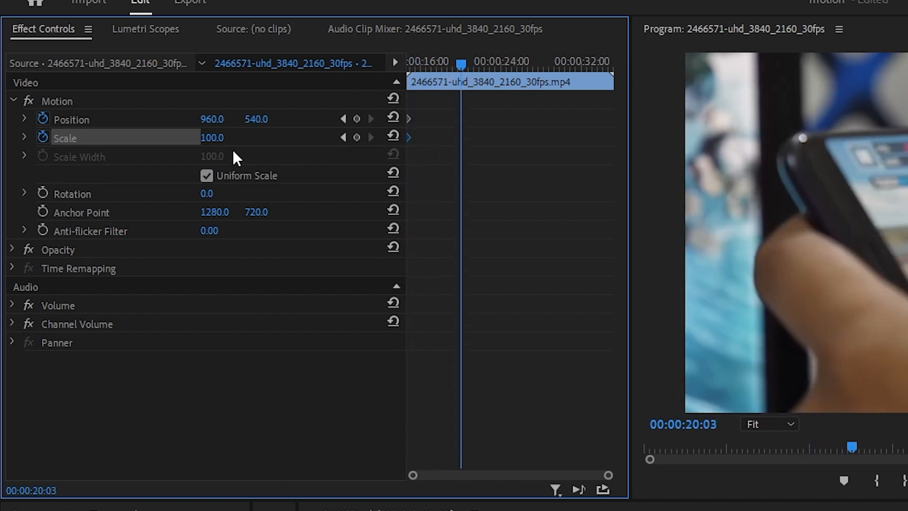
pyautogui.moveTo(227, 138); pyautogui.dragTo(189, 139)
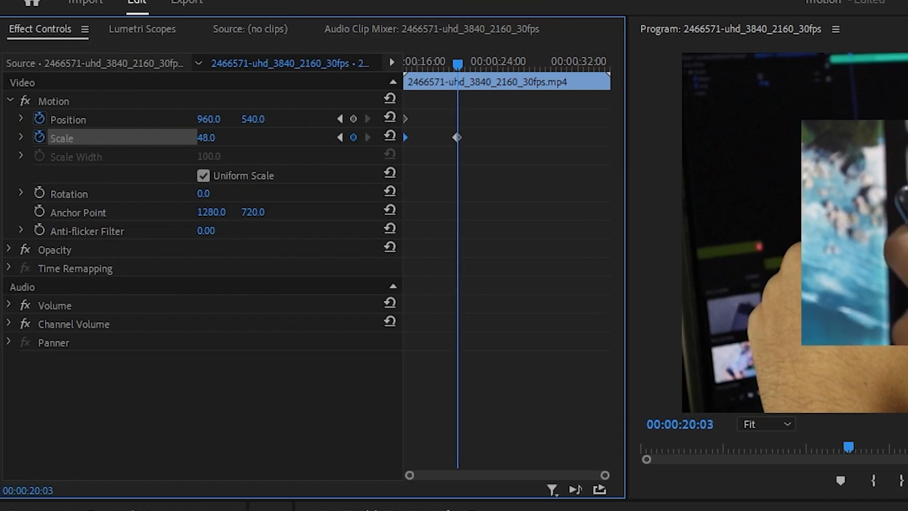
pyautogui.moveTo(135, 135); pyautogui.dragTo(145, 134)
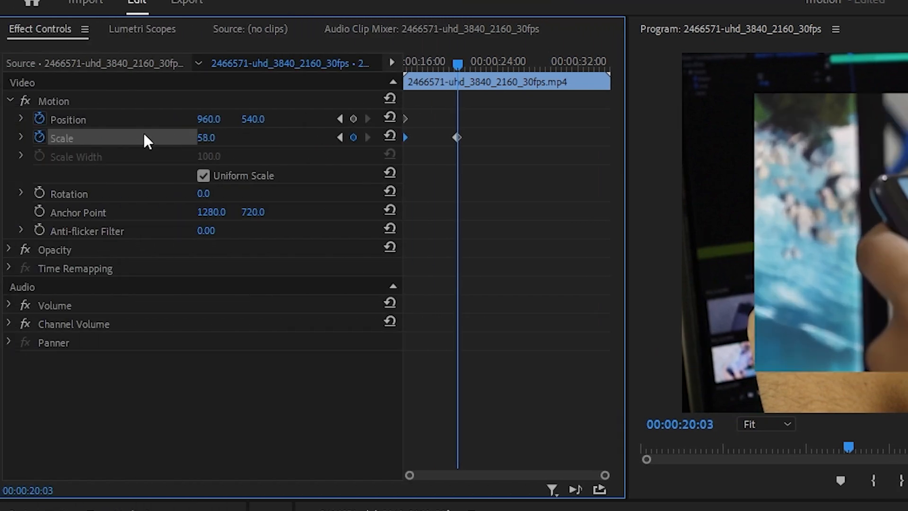
pyautogui.moveTo(220, 137); pyautogui.dragTo(172, 89)
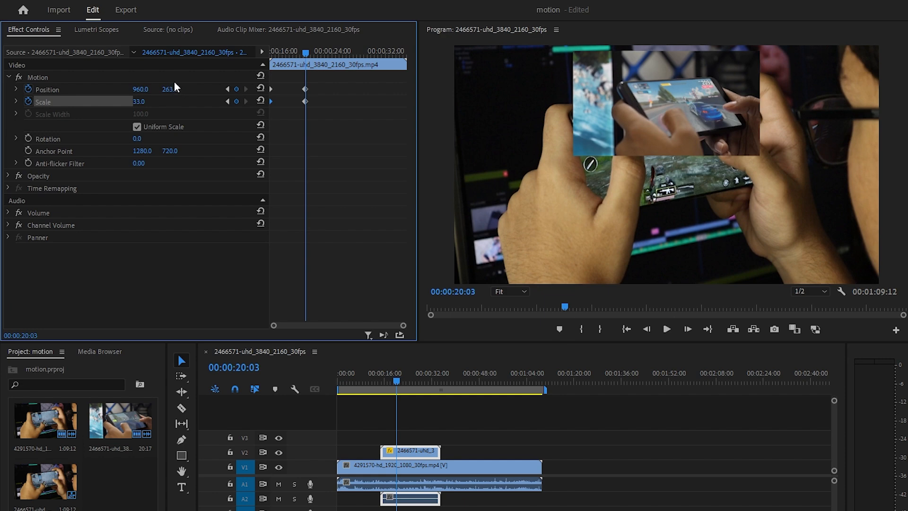
pyautogui.click(152, 77)
pyautogui.moveTo(639, 82); pyautogui.dragTo(753, 82)
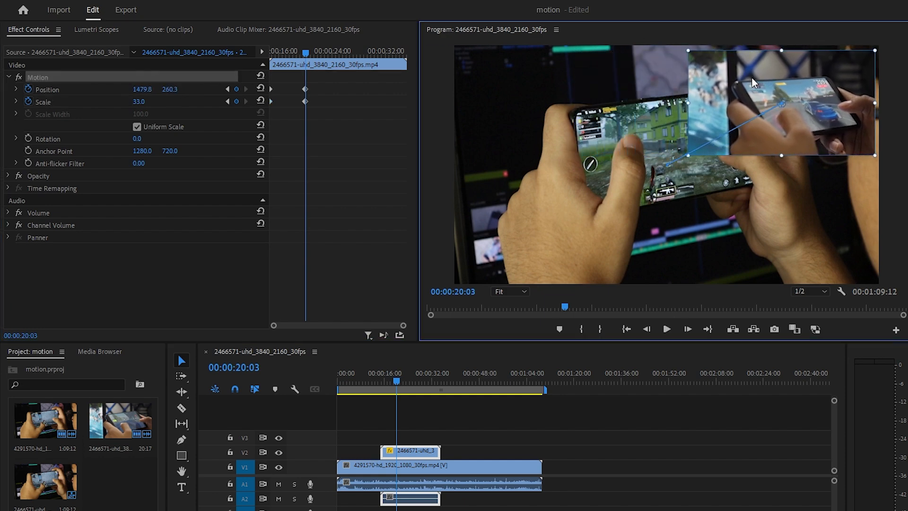
# Preview the shrinking move between the clip's start and 00:00:20:03, return to the first frame, and save the project
pyautogui.moveTo(227, 67); pyautogui.dragTo(247, 71)
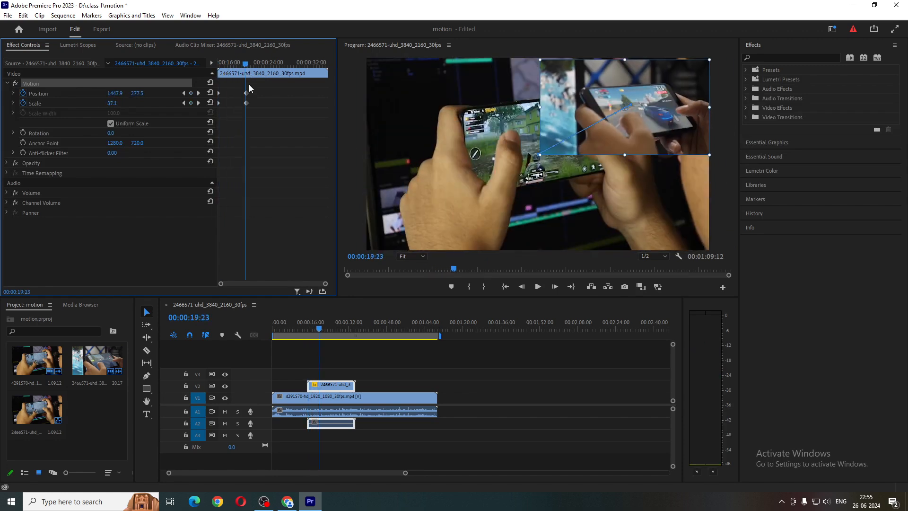
pyautogui.moveTo(244, 70); pyautogui.dragTo(213, 69)
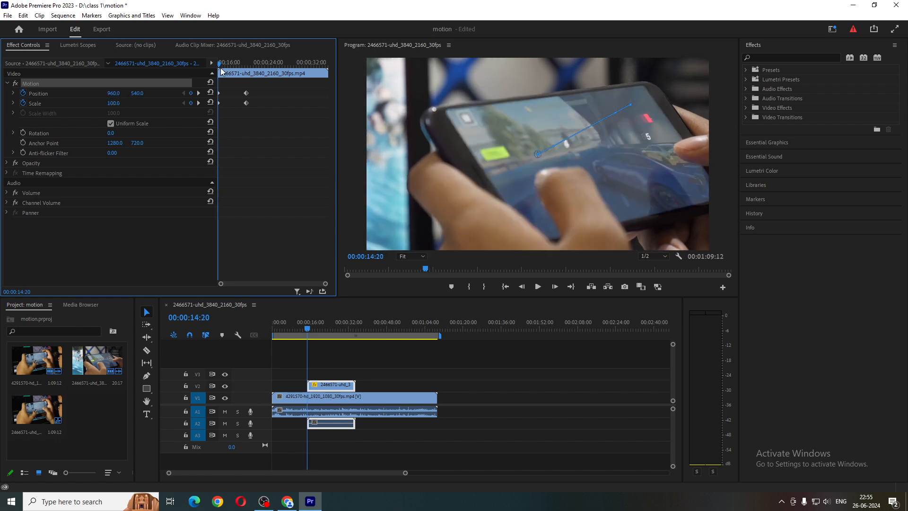
pyautogui.moveTo(222, 71); pyautogui.dragTo(245, 69)
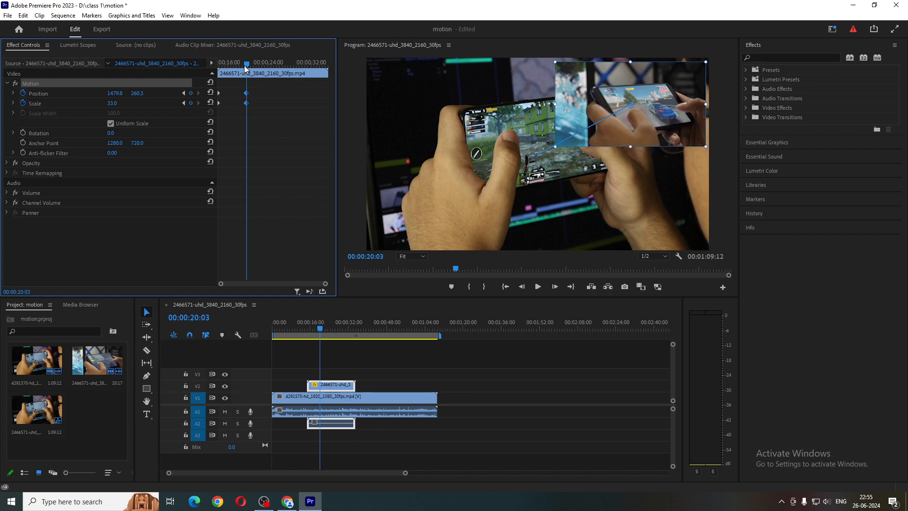
pyautogui.moveTo(245, 68); pyautogui.dragTo(183, 69)
pyautogui.press('space')
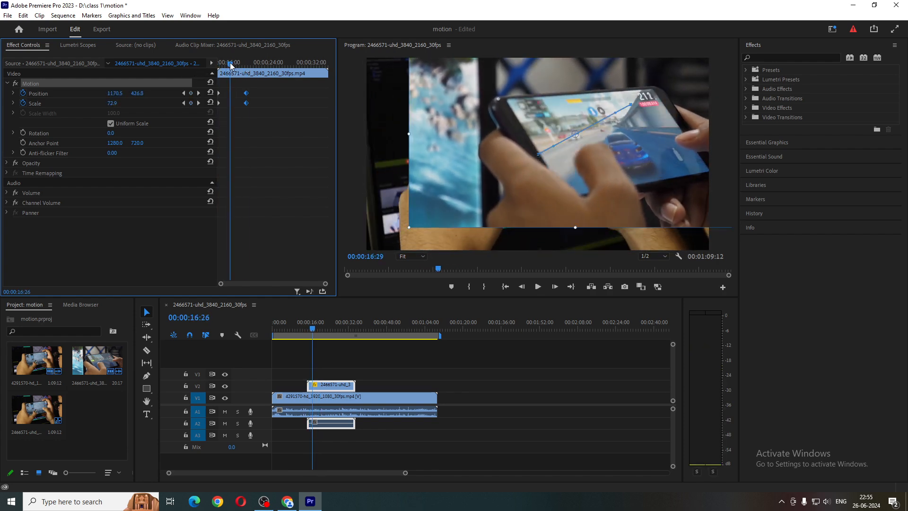
pyautogui.moveTo(235, 63)
pyautogui.mouseDown()
pyautogui.moveTo(247, 68)
pyautogui.moveTo(210, 71)
pyautogui.mouseUp()
pyautogui.hotkey('ctrl', 's')
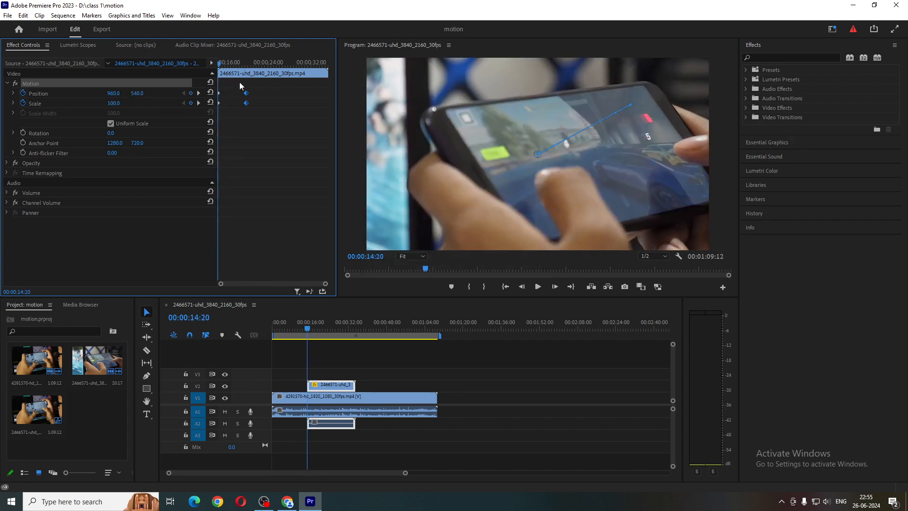
# Move the second Position and Scale keyframes together closer to the clip's start to speed up the animation, and deselect them
pyautogui.moveTo(257, 116); pyautogui.dragTo(227, 95)
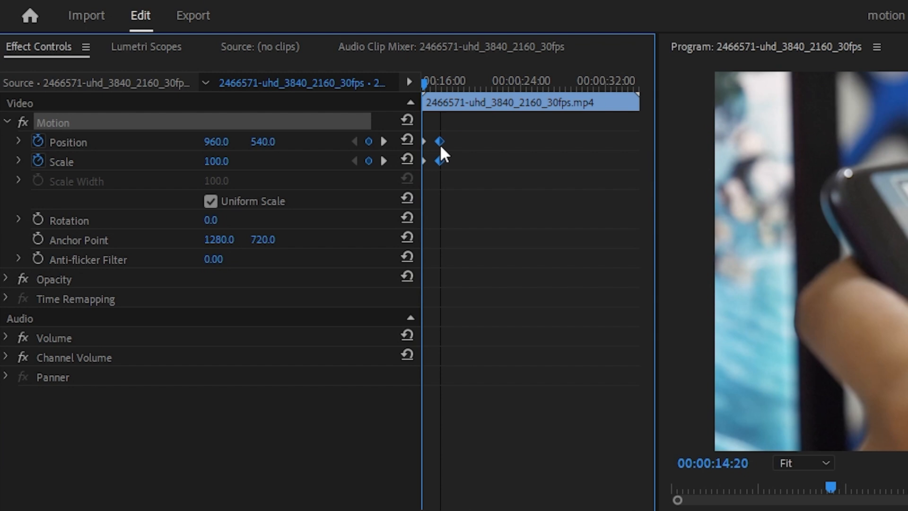
pyautogui.moveTo(440, 143); pyautogui.dragTo(443, 146)
pyautogui.press('=')
pyautogui.press('=')
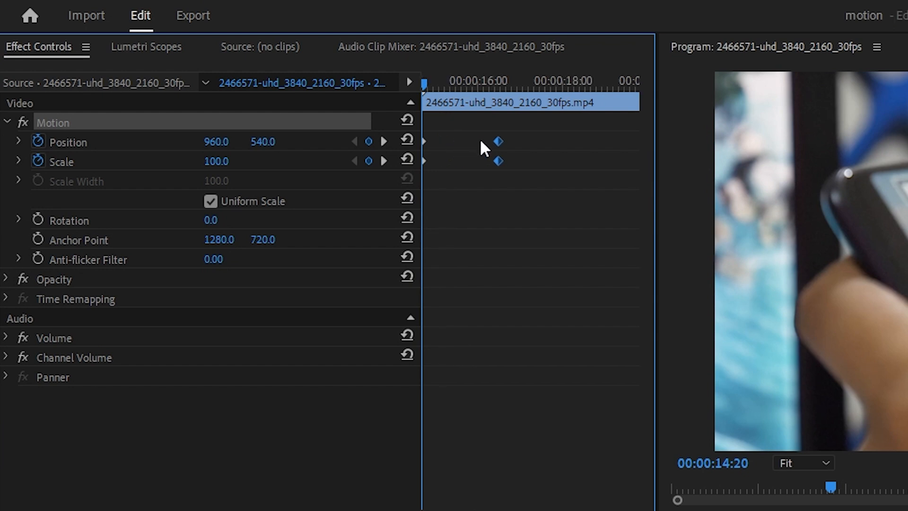
pyautogui.click(515, 250)
# Examine the spacing of the Position and Scale keyframes at several zoom levels of the clip's keyframe timeline
pyautogui.press('-')
pyautogui.press('-')
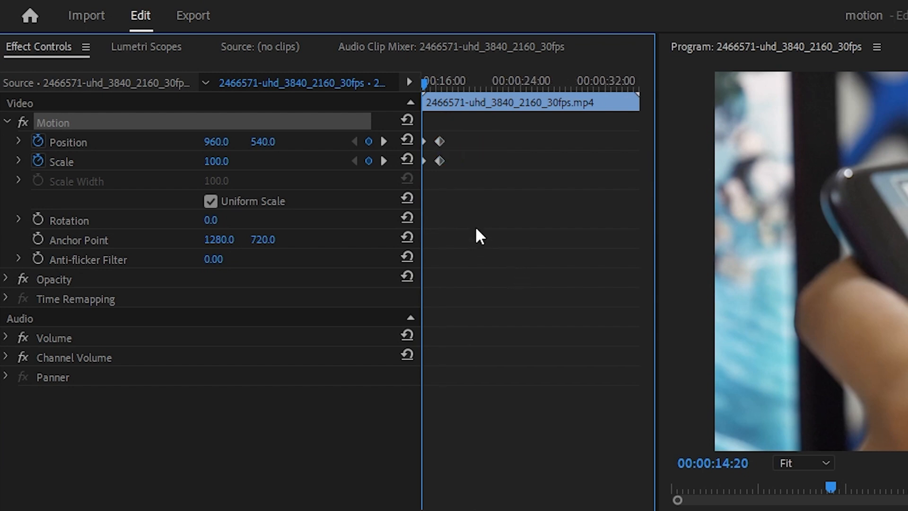
pyautogui.press('=')
pyautogui.press('=')
pyautogui.press('=')
pyautogui.press('-')
pyautogui.press('-')
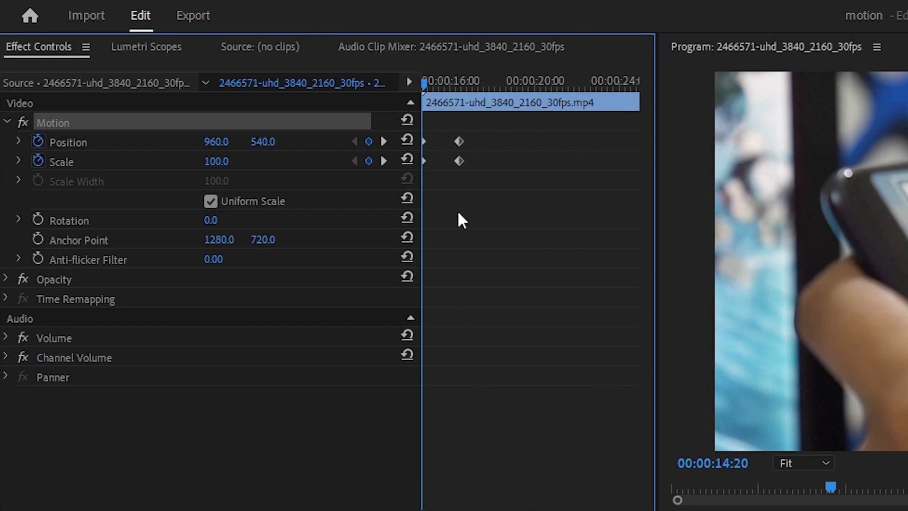
pyautogui.press('-')
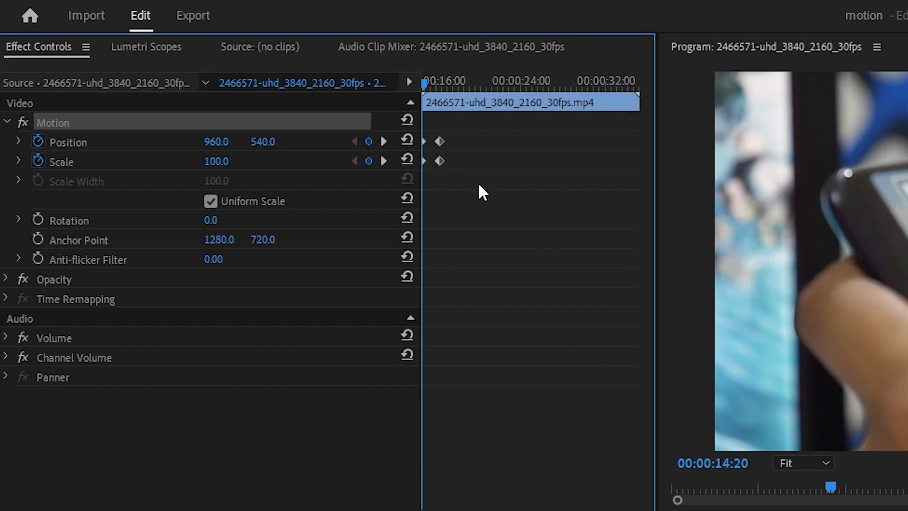
pyautogui.press('=')
pyautogui.press('=')
pyautogui.press('=')
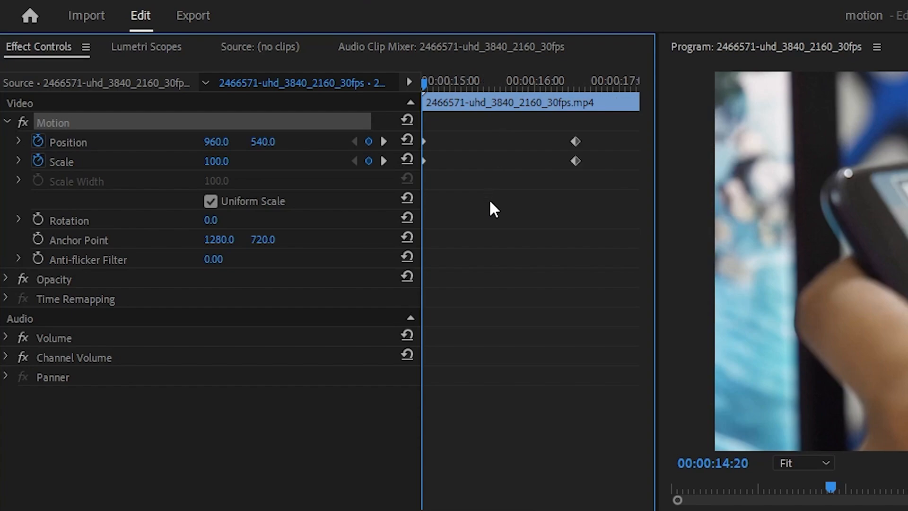
pyautogui.press('-')
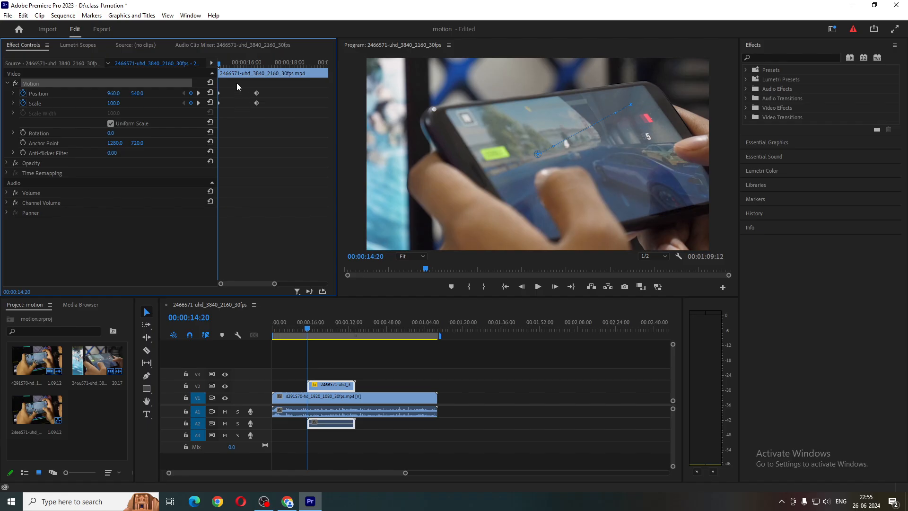
# Move the second Position and Scale keyframes closer to the clip's start and play the faster shrinking move from the first frame
pyautogui.moveTo(257, 107); pyautogui.dragTo(247, 107)
pyautogui.press('space')
pyautogui.moveTo(258, 65); pyautogui.dragTo(203, 72)
pyautogui.press('space')
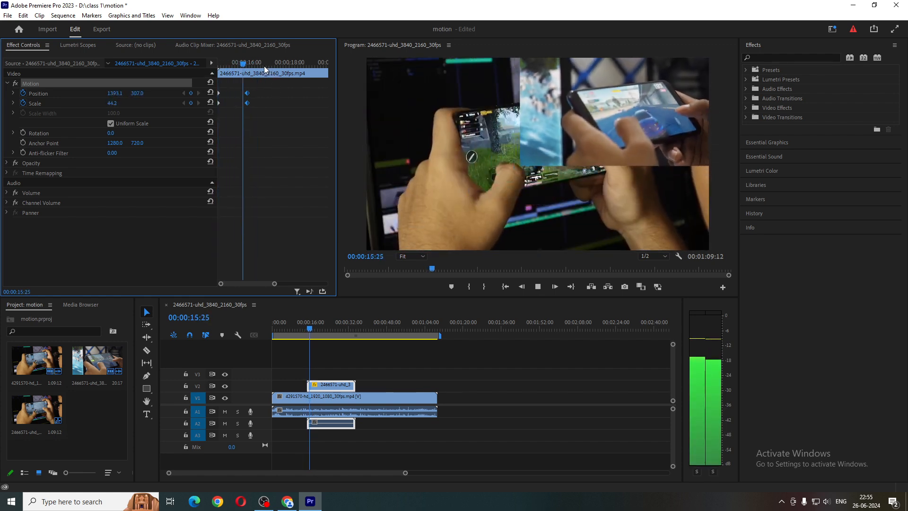
pyautogui.press('space')
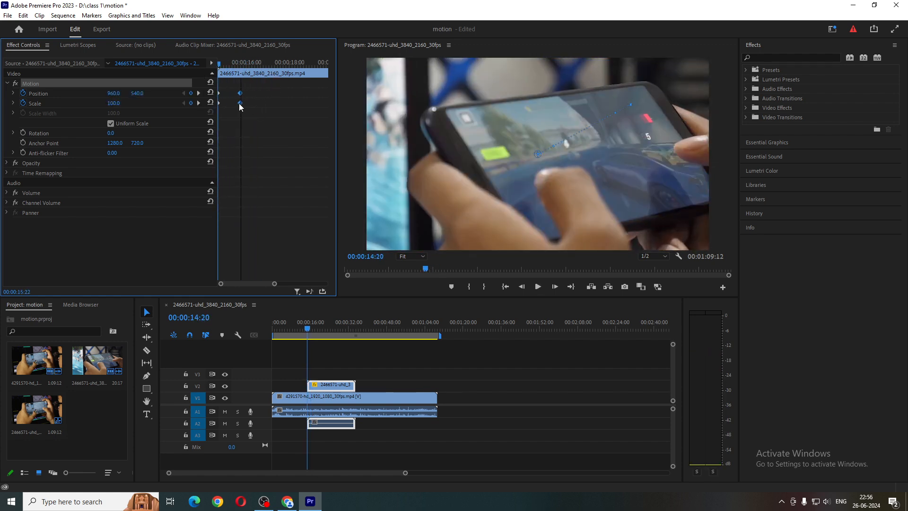
# Shift the second Position and Scale keyframes even nearer to the first pair and preview the quicker animation
pyautogui.moveTo(239, 103); pyautogui.dragTo(233, 104)
pyautogui.press('space')
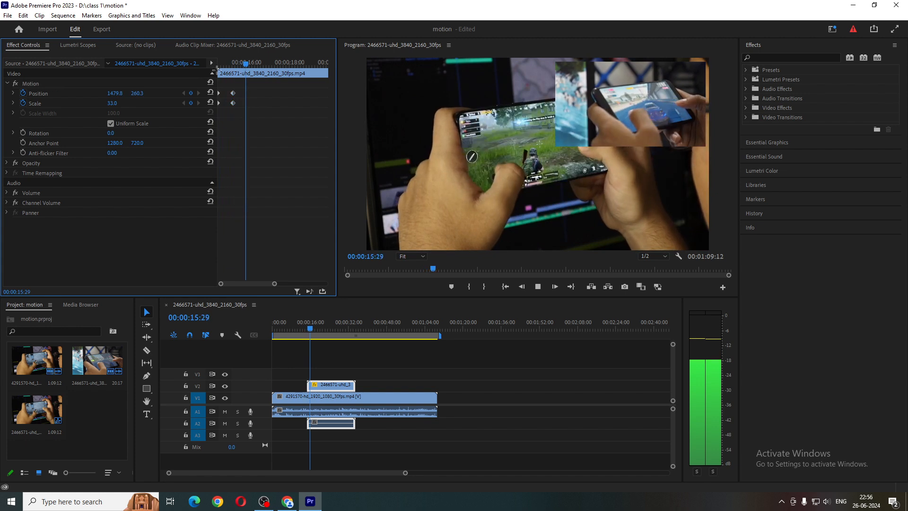
pyautogui.press('space')
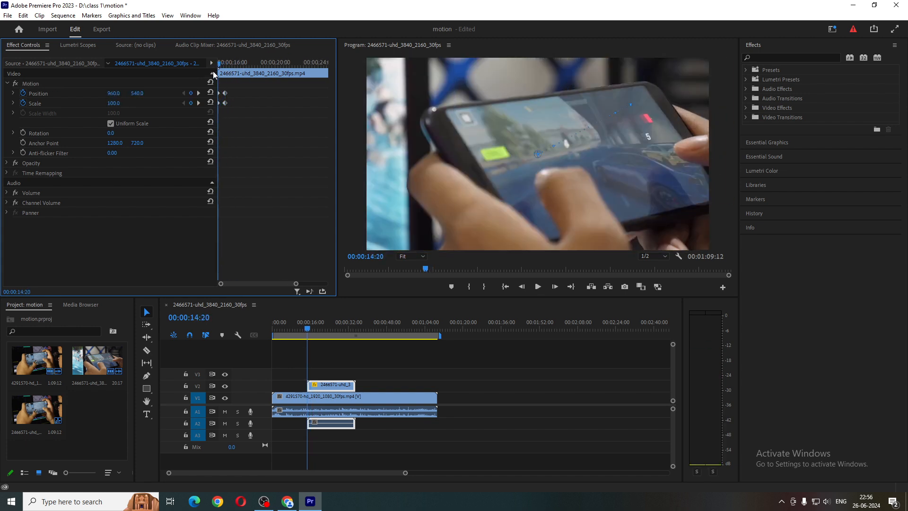
# Move the second Position and Scale keyframes further from the first pair to slow the animation, preview it, and return to the clip's start
pyautogui.hotkey('shift', 'Right')
pyautogui.moveTo(224, 104); pyautogui.dragTo(253, 104)
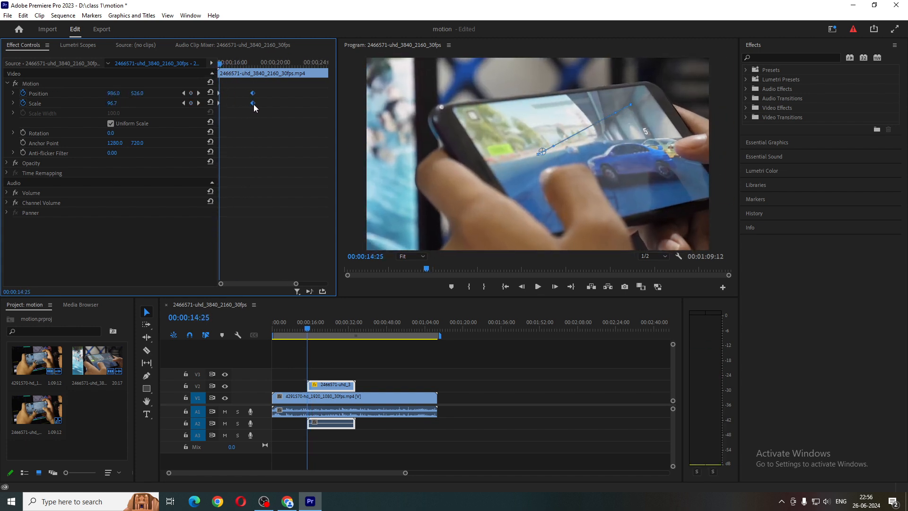
pyautogui.press('space')
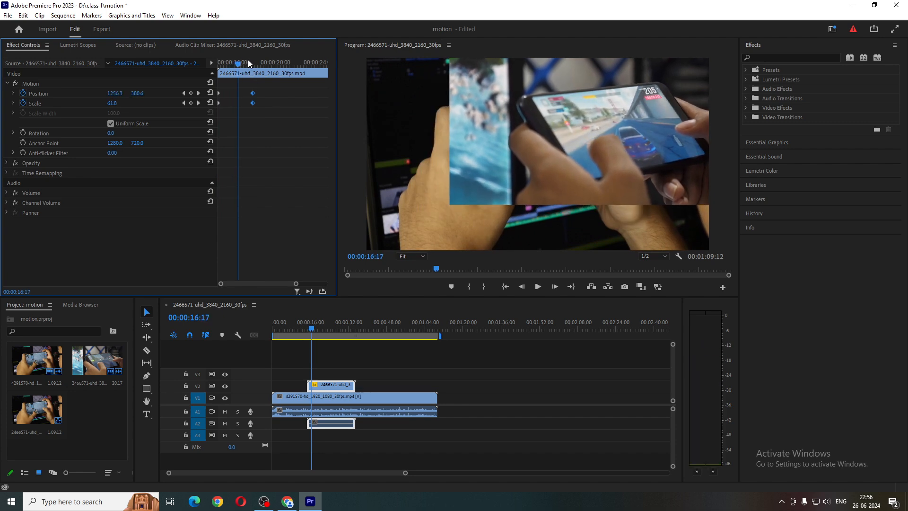
pyautogui.press('space')
pyautogui.moveTo(238, 66); pyautogui.dragTo(198, 71)
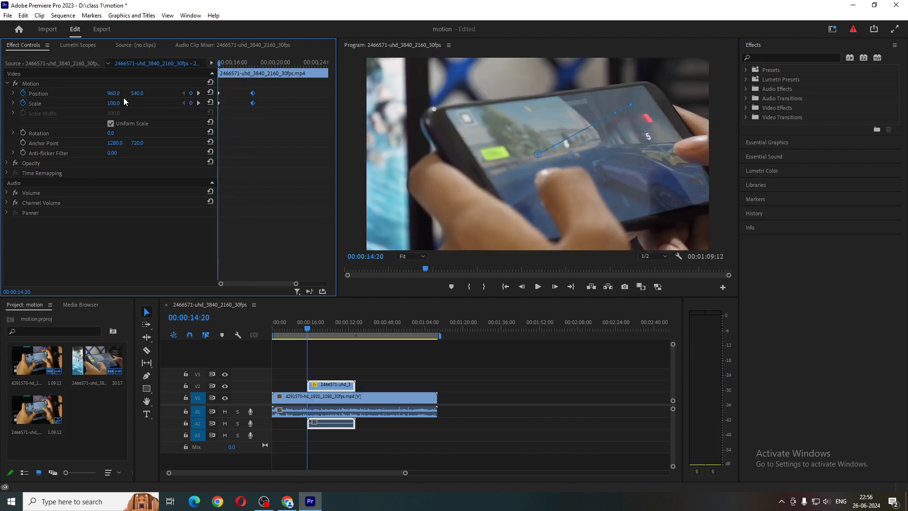
# Play and scrub through the shrinking move to examine how the Position and Scale values change between their keyframes
pyautogui.click(74, 106)
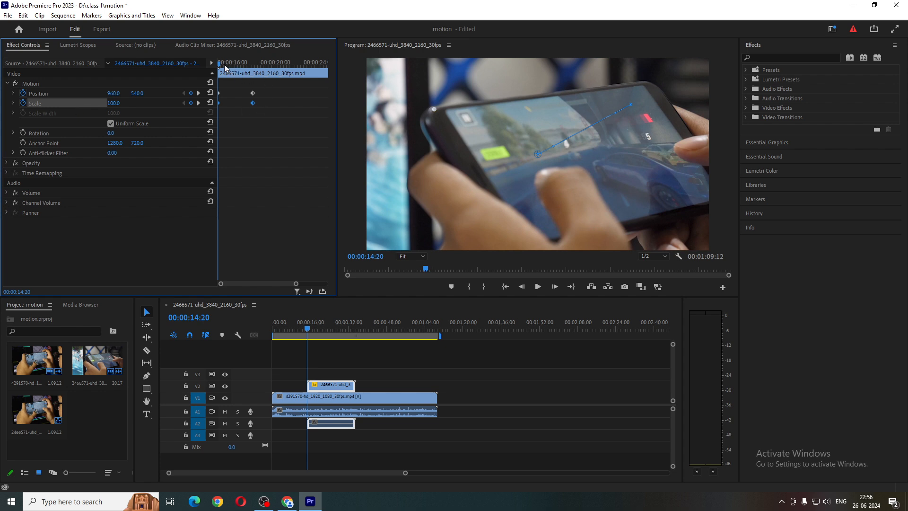
pyautogui.press('space')
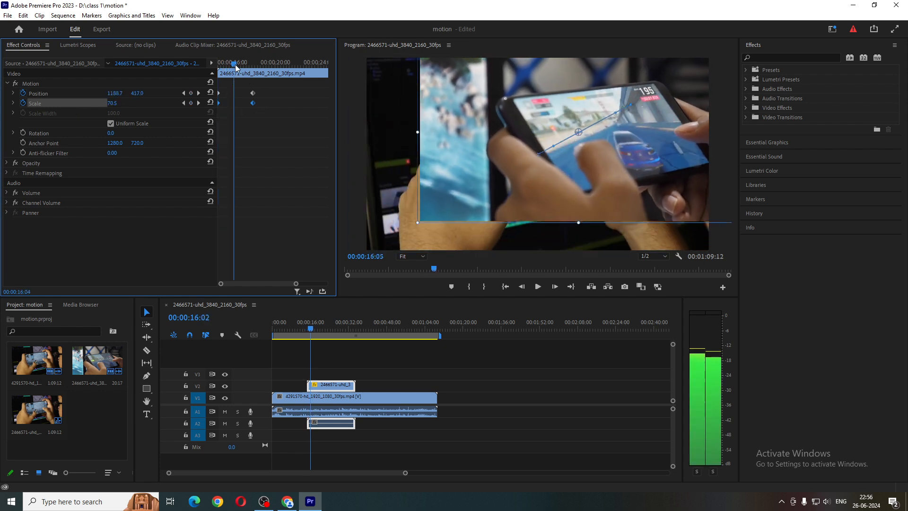
pyautogui.moveTo(236, 65)
pyautogui.mouseDown()
pyautogui.moveTo(222, 65)
pyautogui.moveTo(238, 65)
pyautogui.mouseUp()
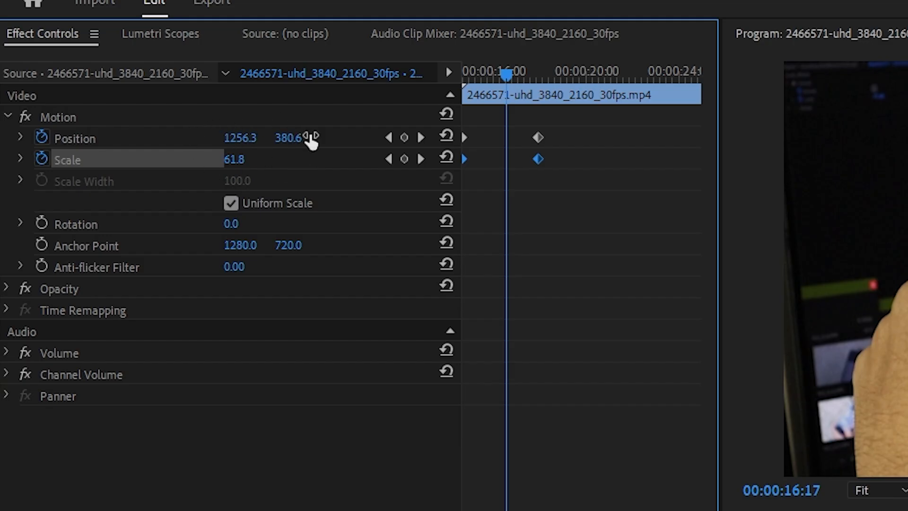
pyautogui.moveTo(511, 72)
pyautogui.mouseDown()
pyautogui.moveTo(522, 72)
pyautogui.moveTo(470, 71)
pyautogui.moveTo(523, 71)
pyautogui.moveTo(498, 71)
pyautogui.mouseUp()
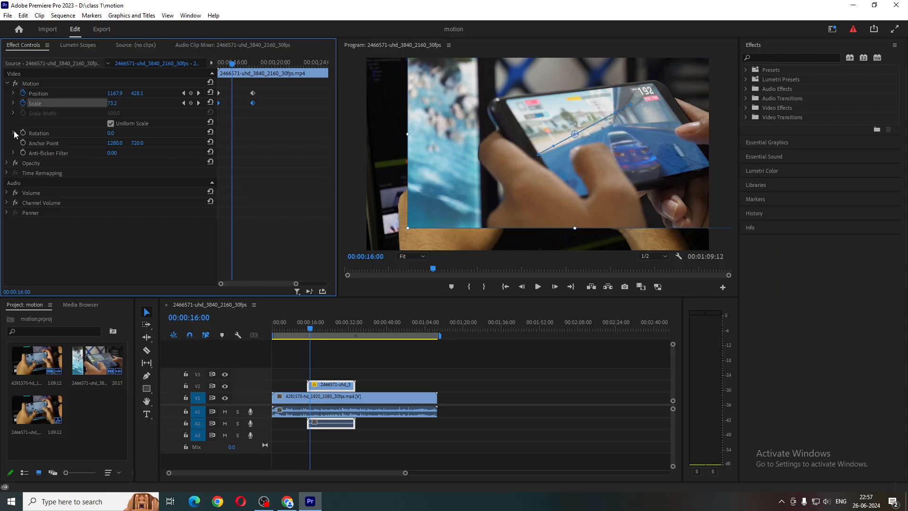
pyautogui.moveTo(232, 66); pyautogui.dragTo(268, 72)
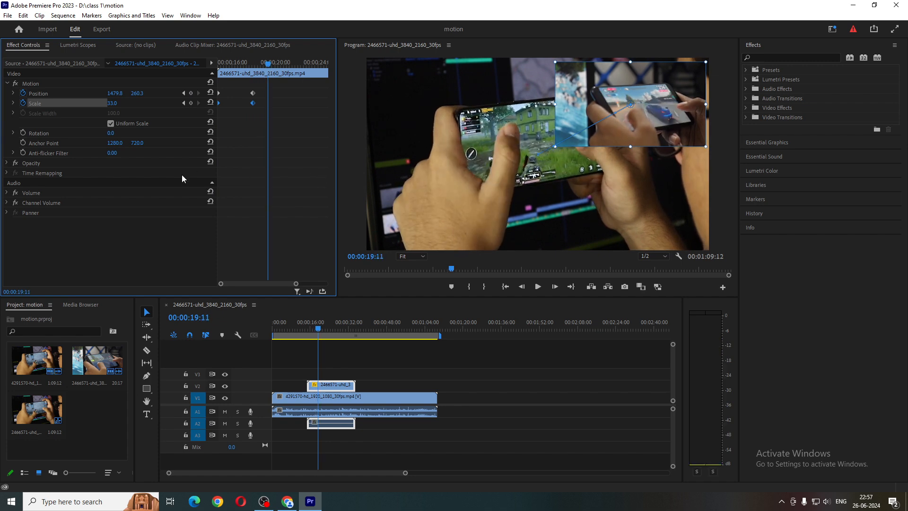
# At 00:00:17:25, turn on Rotation keyframing for the clip and expand the Rotation settings
pyautogui.click(250, 63)
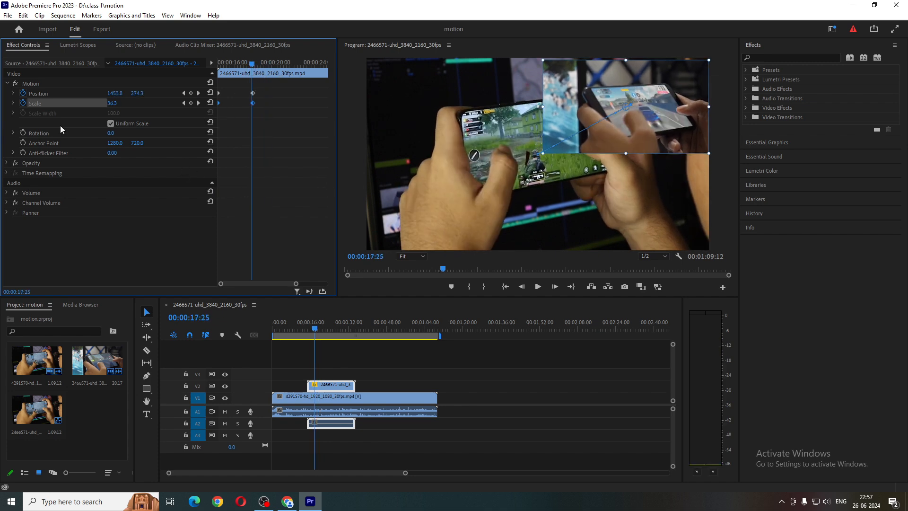
pyautogui.click(24, 133)
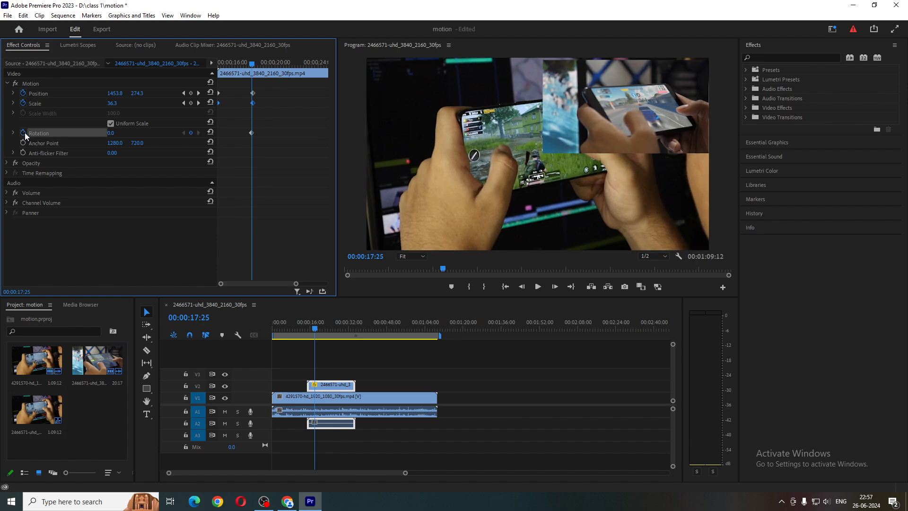
pyautogui.click(13, 133)
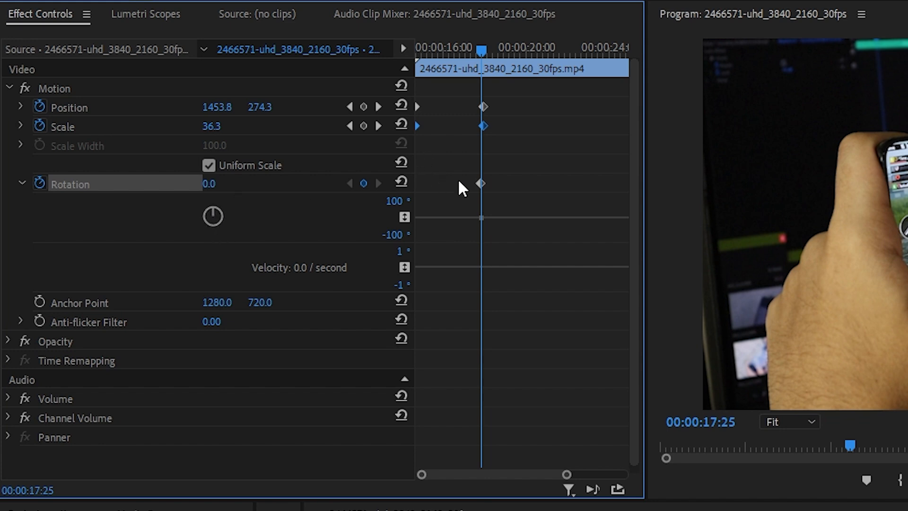
pyautogui.click(480, 184)
# At 00:00:20:10, add a second Rotation keyframe with a value of 360 degrees
pyautogui.moveTo(481, 51); pyautogui.dragTo(532, 52)
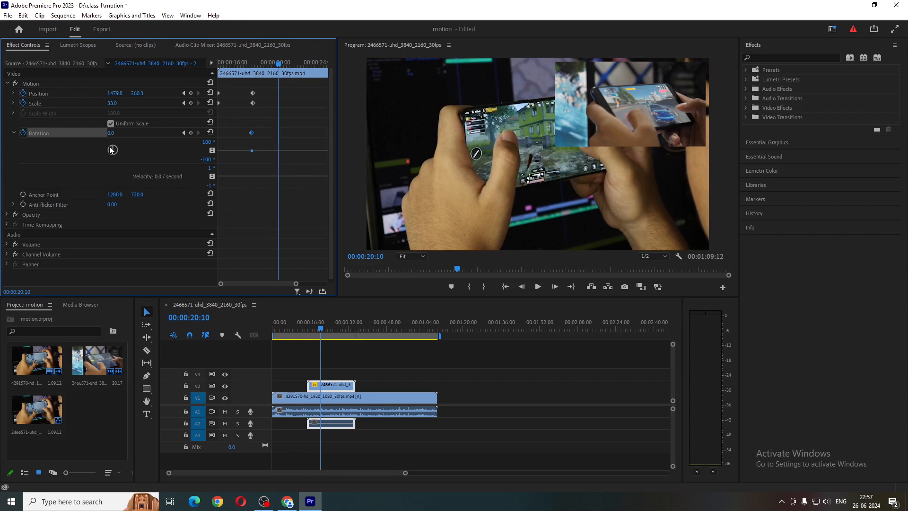
pyautogui.moveTo(113, 149)
pyautogui.mouseDown()
pyautogui.moveTo(111, 156)
pyautogui.moveTo(113, 149)
pyautogui.mouseUp()
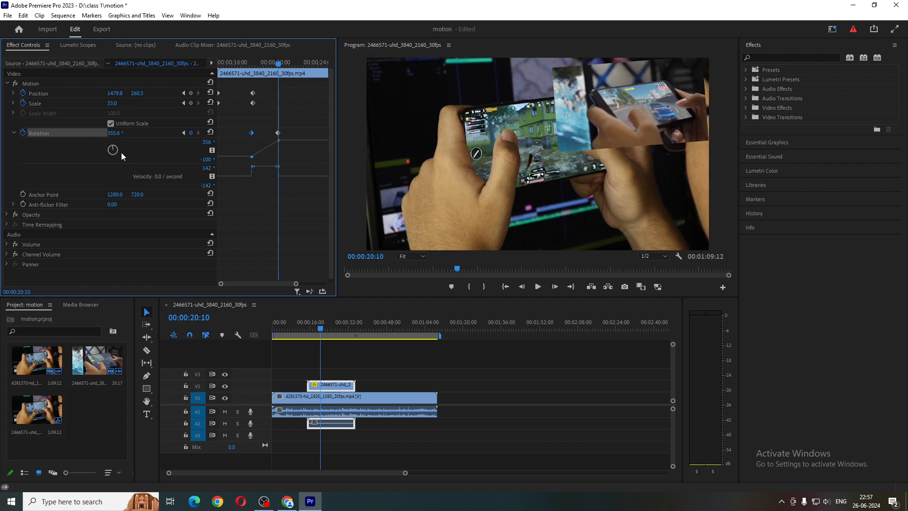
pyautogui.moveTo(114, 135); pyautogui.dragTo(96, 135)
pyautogui.click(118, 132)
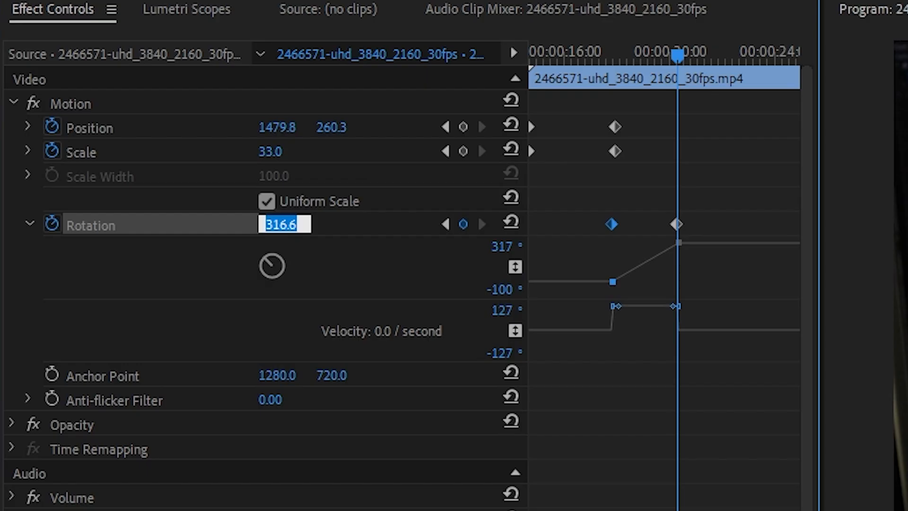
pyautogui.write('36')
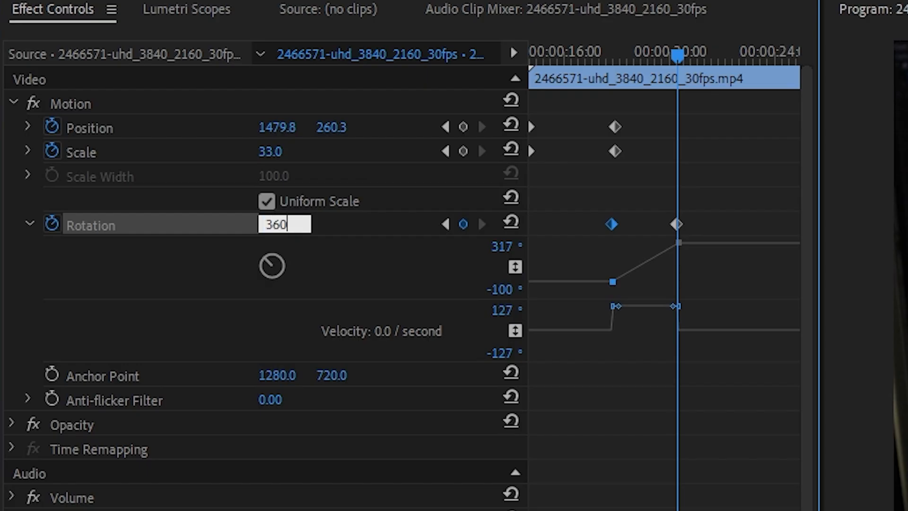
pyautogui.write('0')
pyautogui.press('Return')
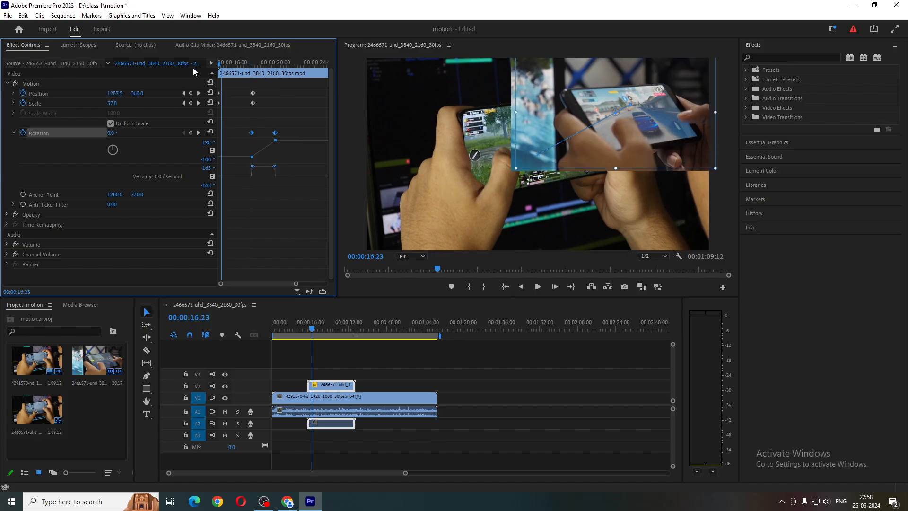
# Preview the shrinking move followed by the rotation, return to 00:00:17:25, and collapse the Rotation settings
pyautogui.moveTo(236, 63); pyautogui.dragTo(219, 62)
pyautogui.press('space')
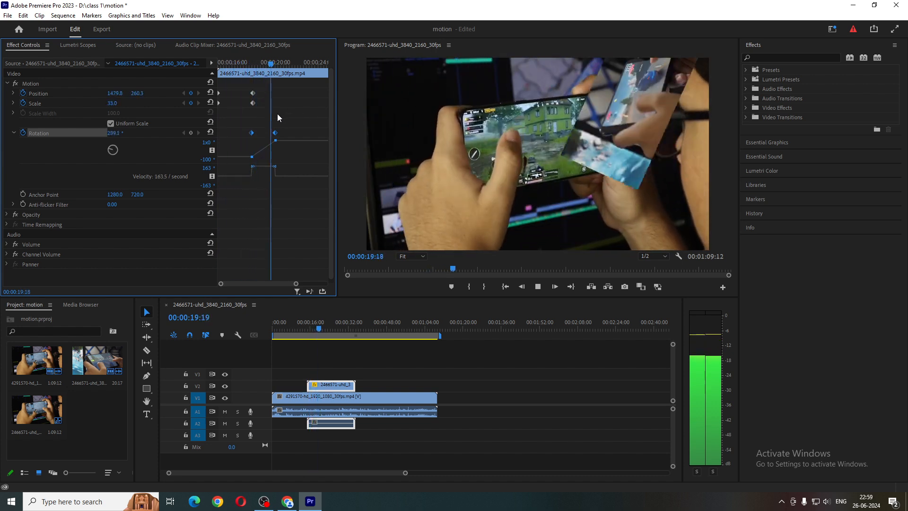
pyautogui.press('space')
pyautogui.click(253, 65)
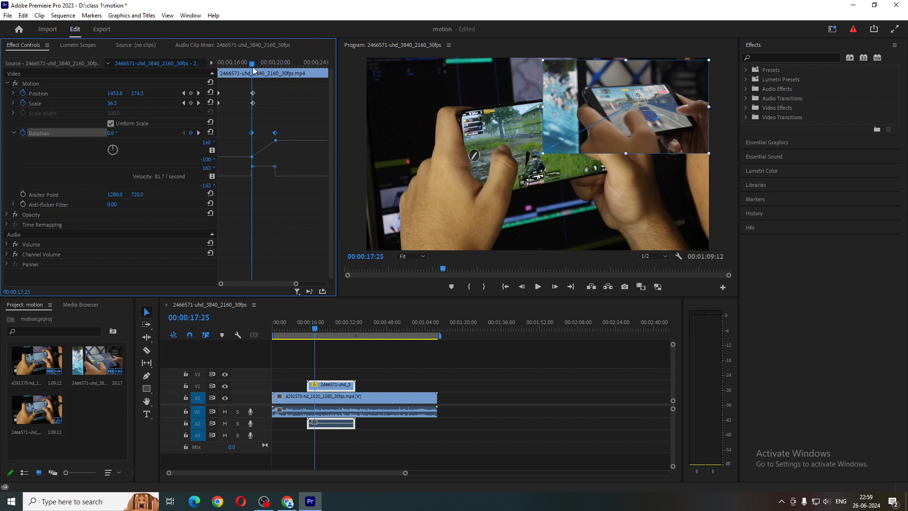
pyautogui.moveTo(272, 136); pyautogui.dragTo(276, 137)
pyautogui.click(14, 133)
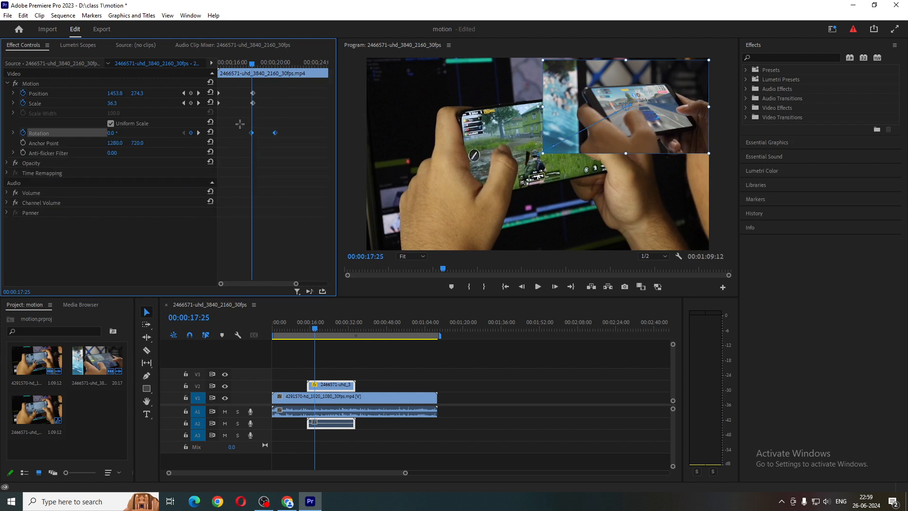
# Move both Rotation keyframes together to a later time, scrub through the delayed spin, and return towards the clip's start
pyautogui.moveTo(275, 134); pyautogui.dragTo(305, 134)
pyautogui.moveTo(252, 64); pyautogui.dragTo(281, 64)
pyautogui.moveTo(292, 67); pyautogui.dragTo(212, 74)
# Reorder the animation so the Rotation keyframes come first and the Position and Scale keyframes follow, and play it
pyautogui.click(225, 108)
pyautogui.moveTo(269, 85); pyautogui.dragTo(222, 138)
pyautogui.press('space')
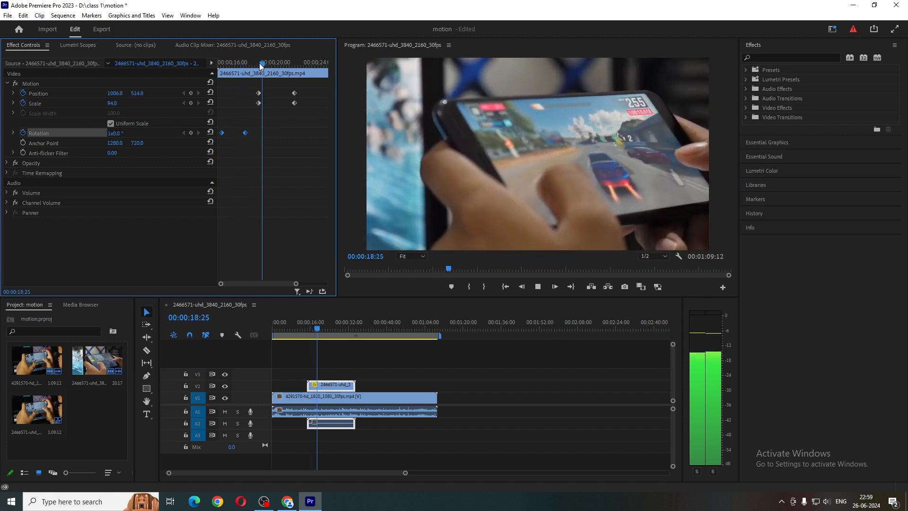
# Move the Position and Scale keyframes back near the clip's start and the Rotation keyframes after them, and preview the opening frames
pyautogui.moveTo(274, 64); pyautogui.dragTo(315, 119)
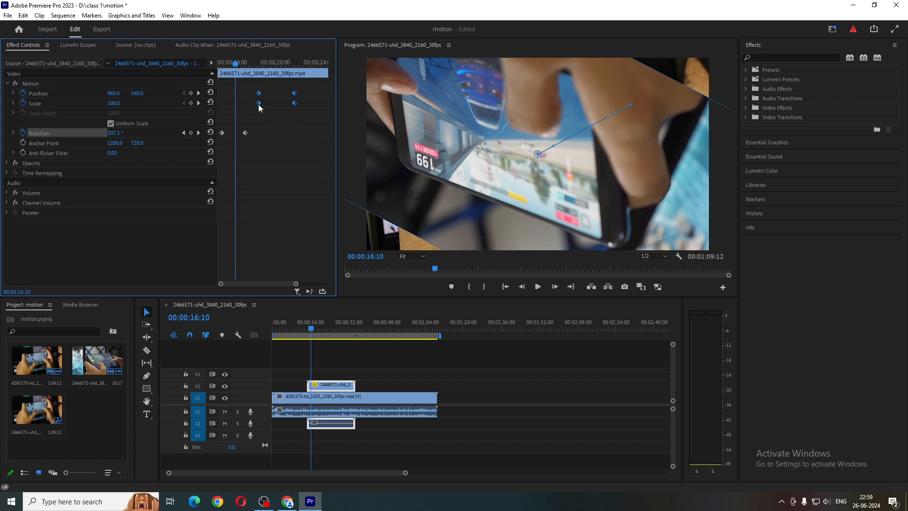
pyautogui.moveTo(258, 103); pyautogui.dragTo(308, 133)
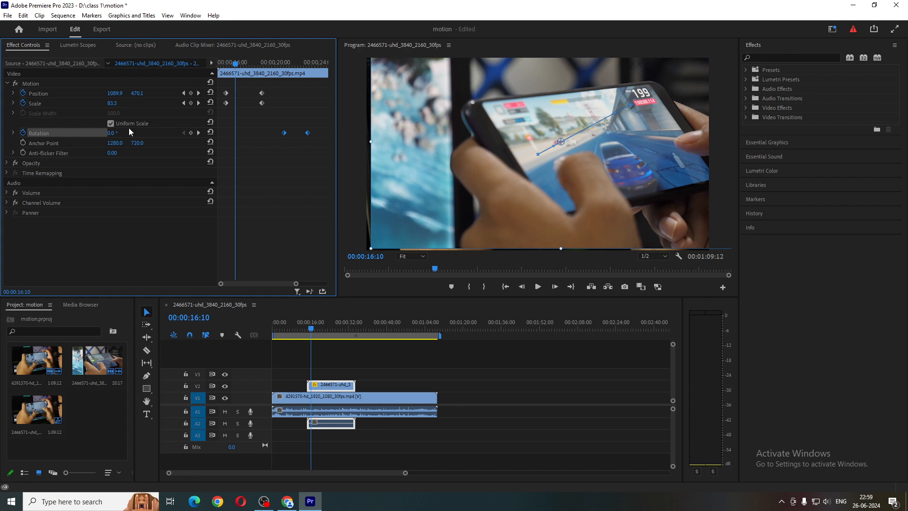
pyautogui.press('space')
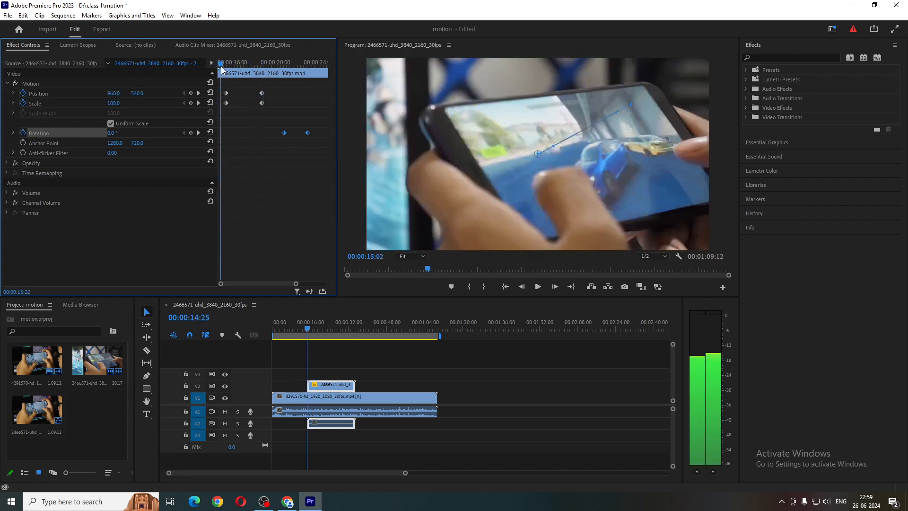
pyautogui.click(225, 66)
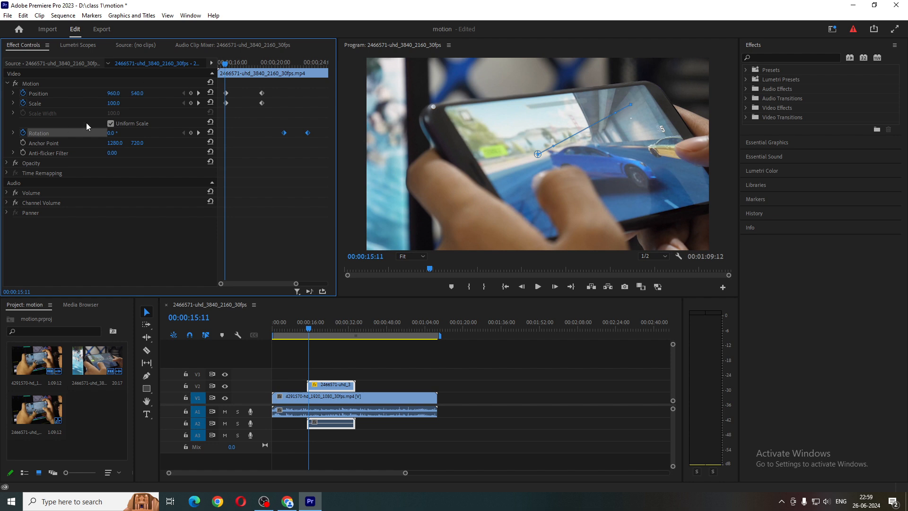
# Save the project with the rearranged Position, Scale and Rotation keyframes
pyautogui.click(34, 82)
pyautogui.hotkey('ctrl', 's')
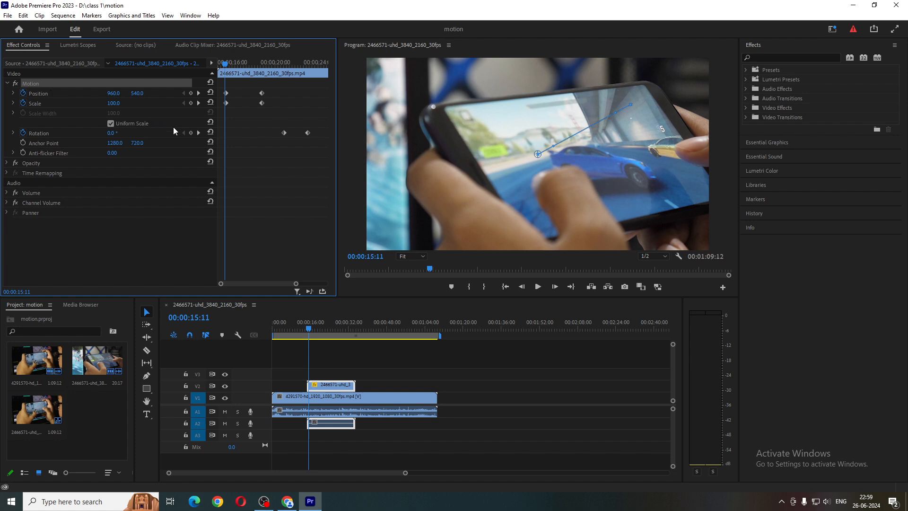
pyautogui.click(41, 88)
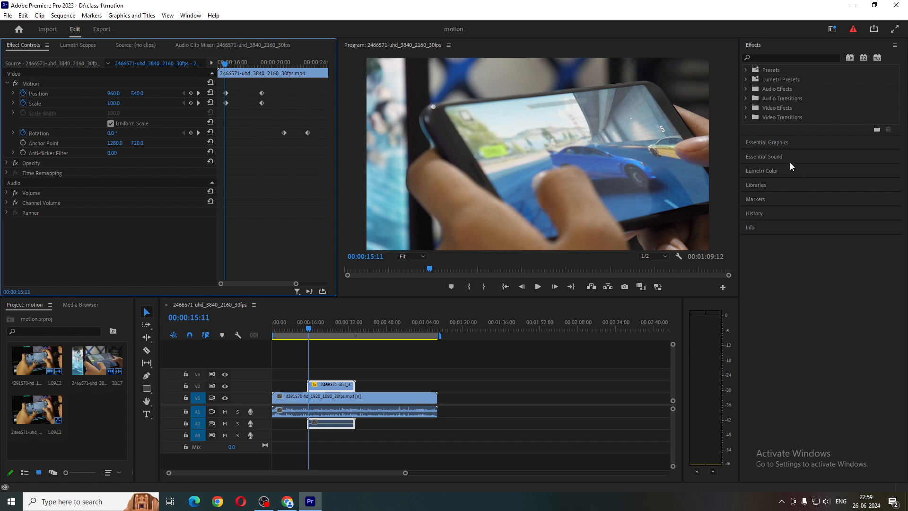
pyautogui.click(747, 118)
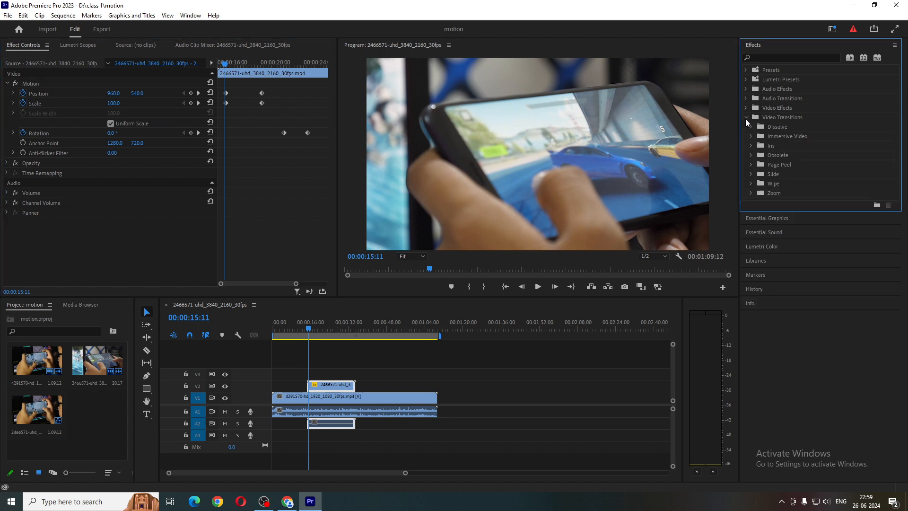
pyautogui.click(746, 117)
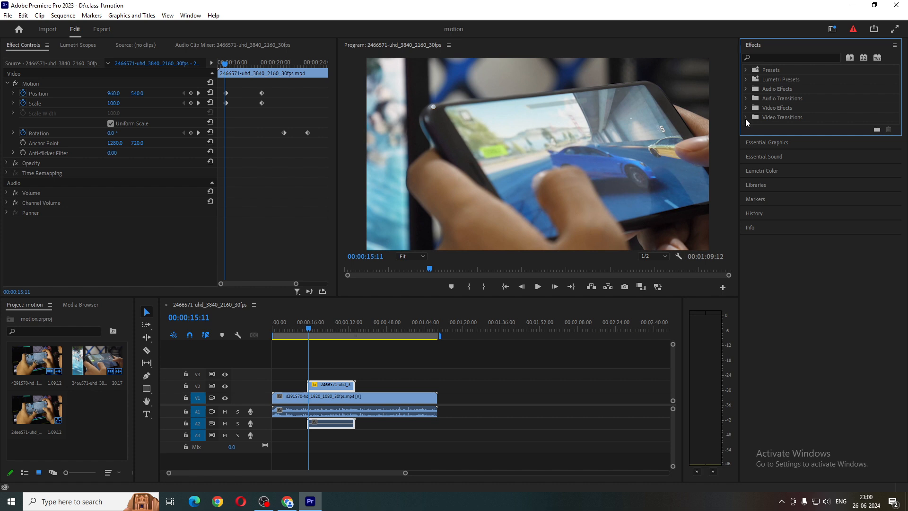
pyautogui.click(746, 119)
pyautogui.click(746, 119)
# At 00:00:15:19, look over the Anchor Point and Anti-flicker Filter properties and expand the clip's Opacity settings
pyautogui.moveTo(235, 69)
pyautogui.mouseDown()
pyautogui.moveTo(299, 70)
pyautogui.moveTo(230, 74)
pyautogui.mouseUp()
pyautogui.click(37, 143)
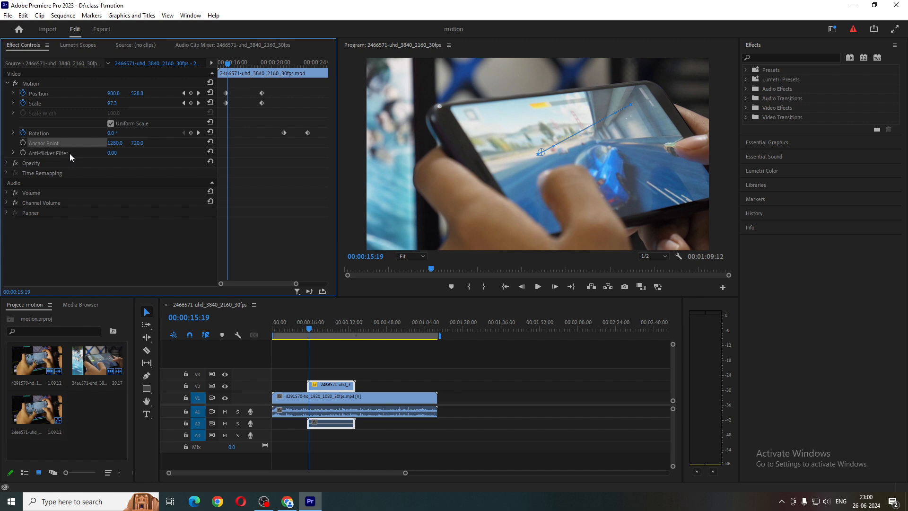
pyautogui.click(31, 155)
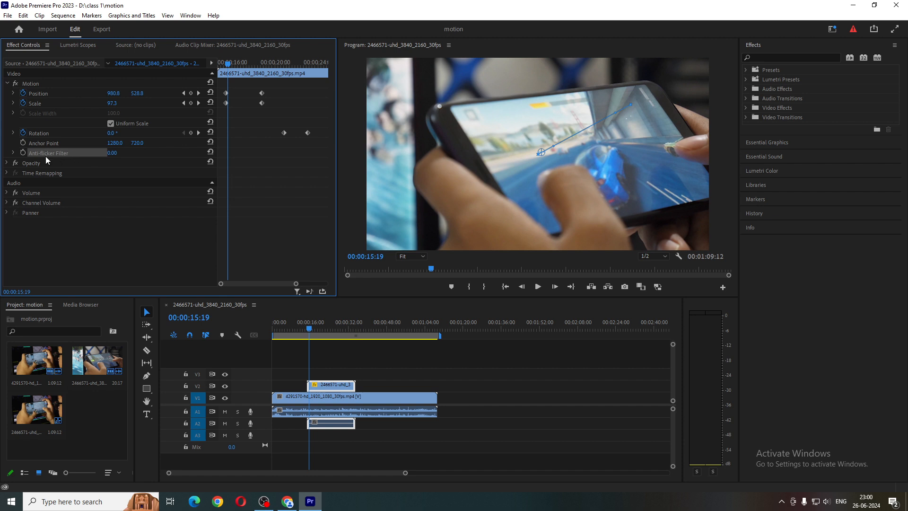
pyautogui.click(7, 164)
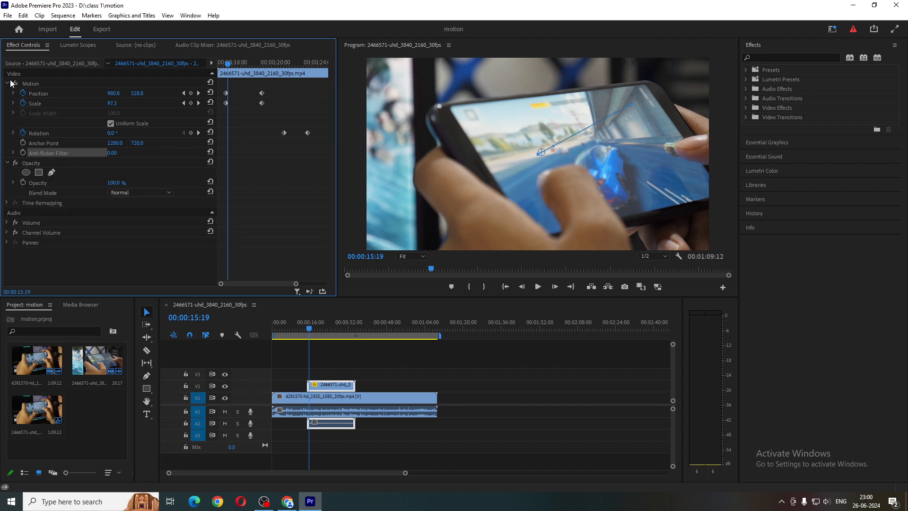
# At 00:00:16:04, remove all Position, Scale and Rotation keyframes from the overlay clip and reset its Motion effect
pyautogui.click(7, 84)
pyautogui.click(6, 84)
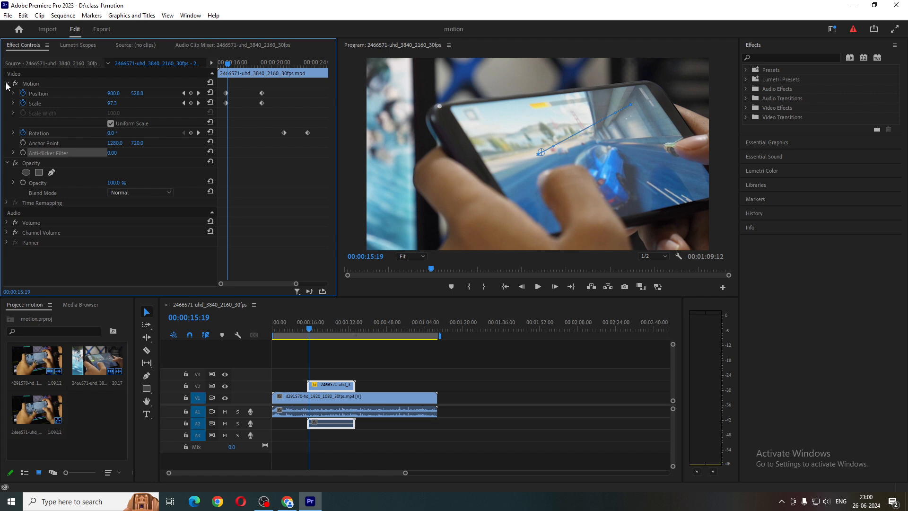
pyautogui.click(37, 85)
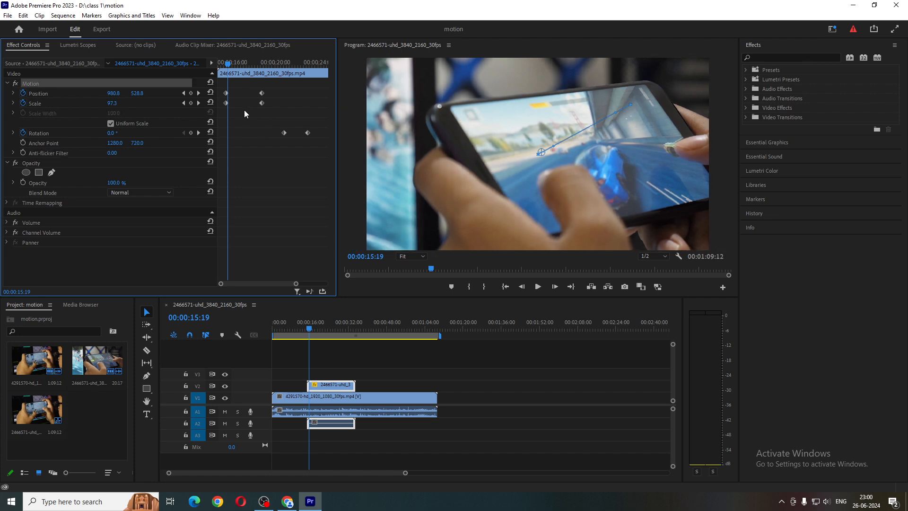
pyautogui.moveTo(235, 63)
pyautogui.mouseDown()
pyautogui.moveTo(251, 63)
pyautogui.moveTo(235, 64)
pyautogui.mouseUp()
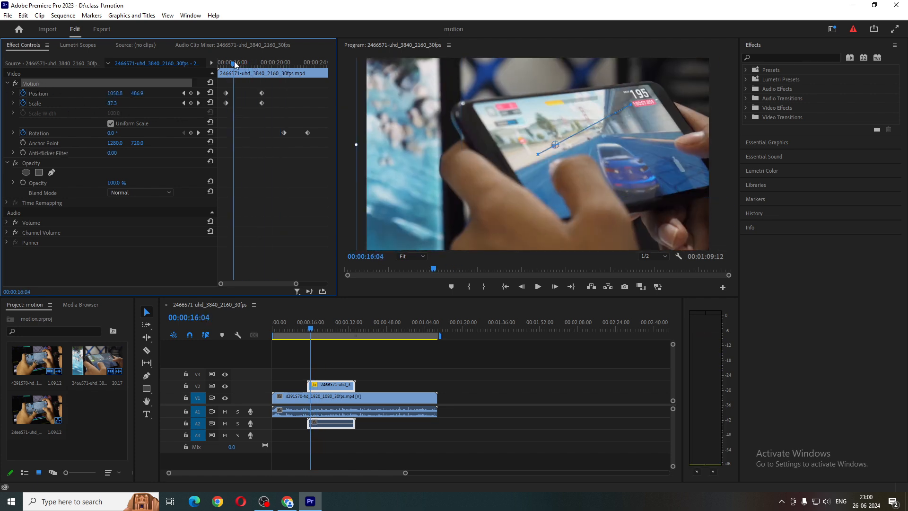
pyautogui.click(22, 94)
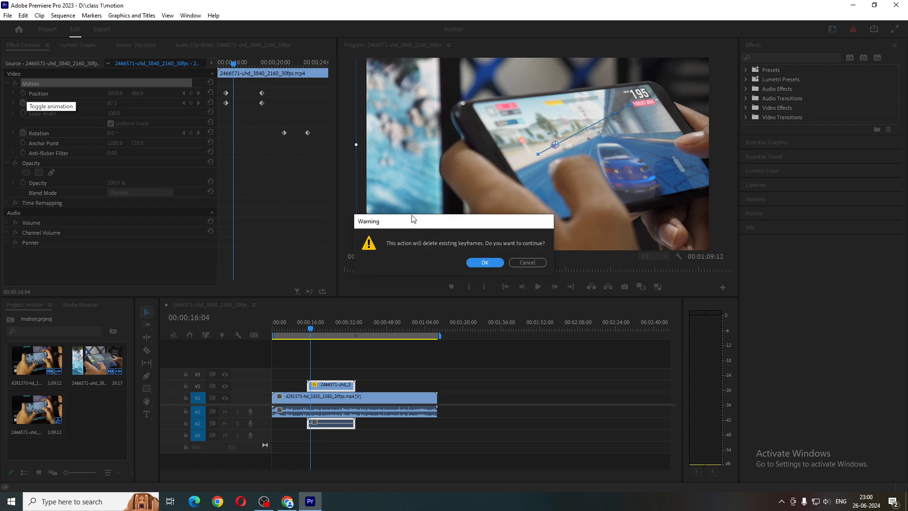
pyautogui.click(486, 262)
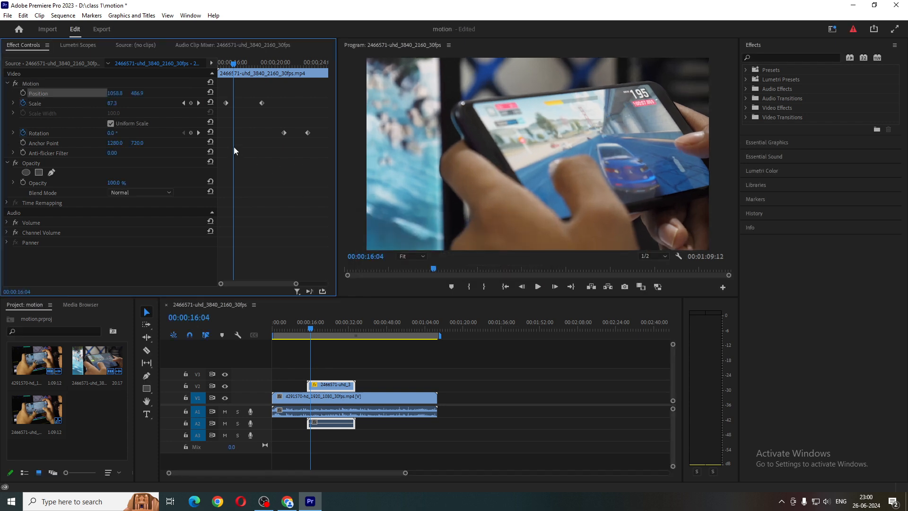
pyautogui.click(23, 103)
pyautogui.click(483, 262)
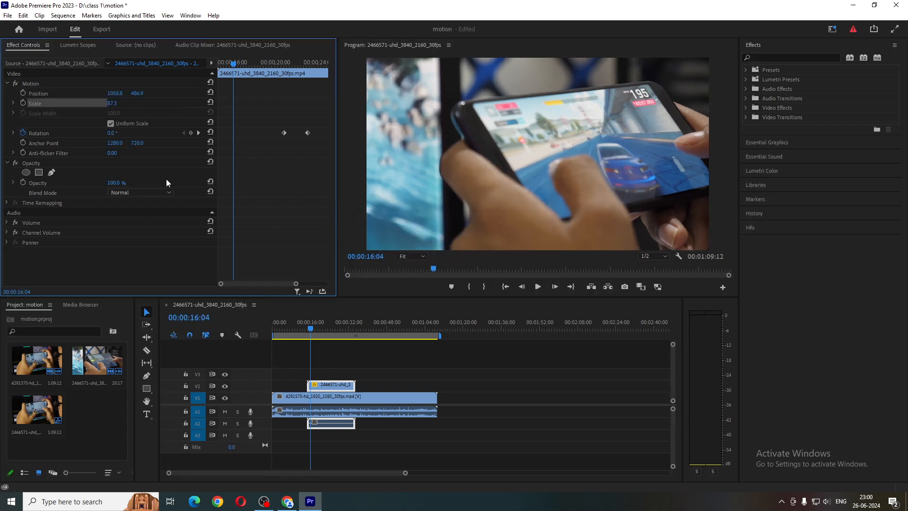
pyautogui.click(23, 134)
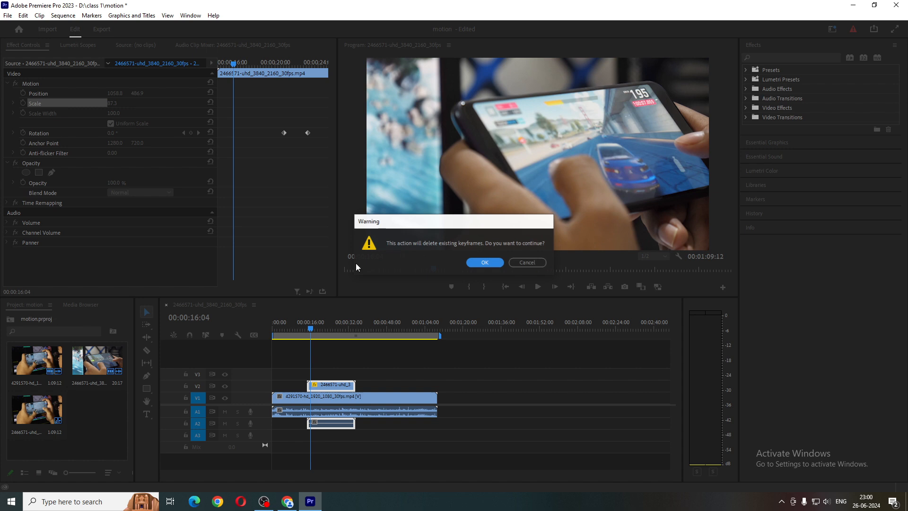
pyautogui.click(487, 262)
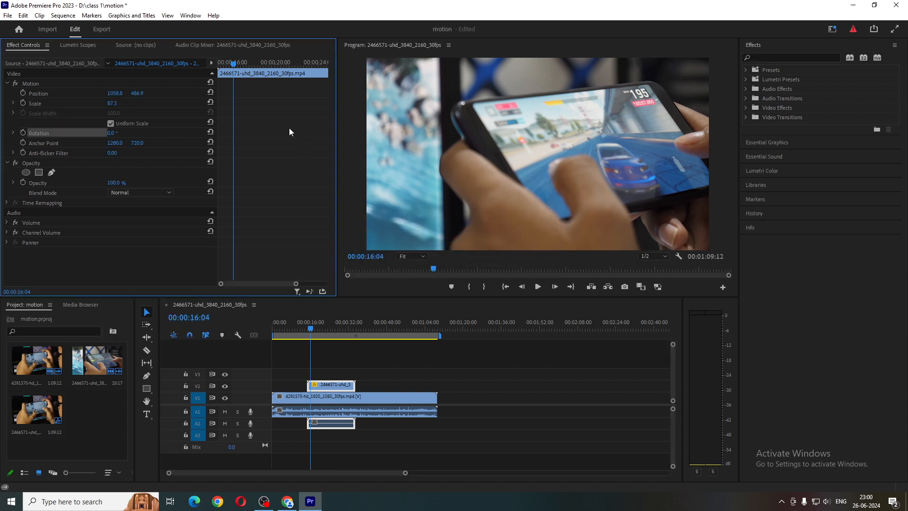
pyautogui.click(209, 82)
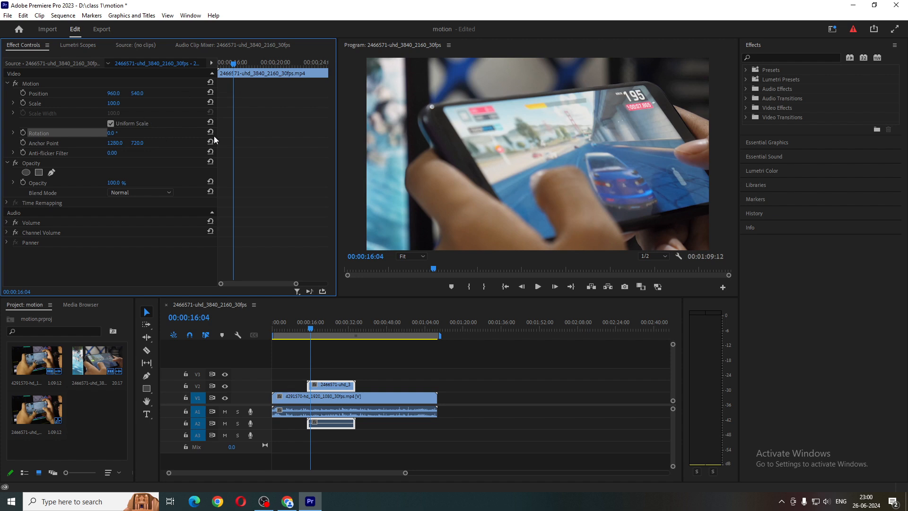
# Try Rotation 64°, vertical Position 1589 and Scale 114 on the overlay clip, and reset the whole Motion effect
pyautogui.click(112, 133)
pyautogui.write('64')
pyautogui.press('Return')
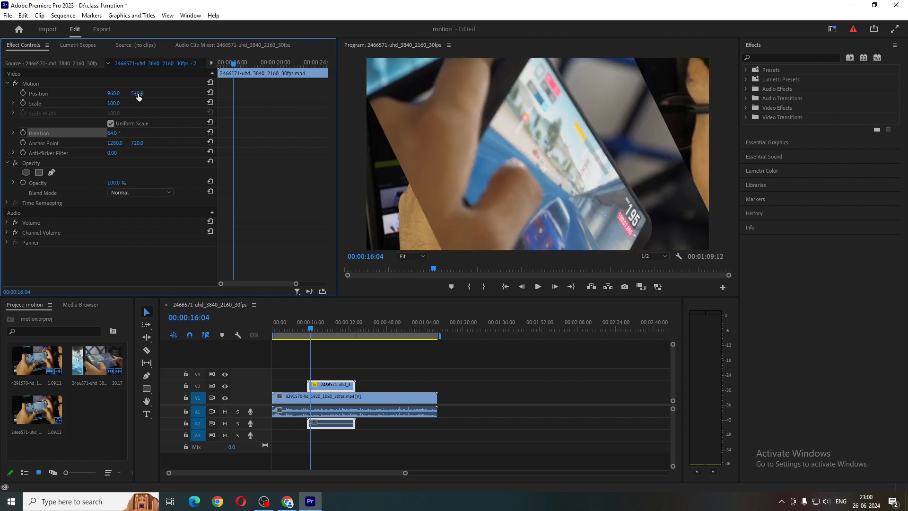
pyautogui.moveTo(138, 96); pyautogui.dragTo(236, 78)
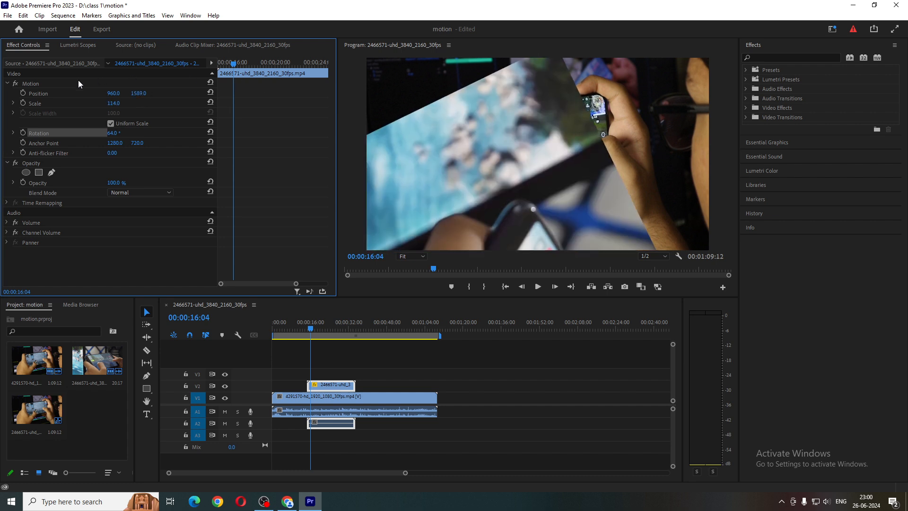
pyautogui.click(103, 83)
pyautogui.click(211, 82)
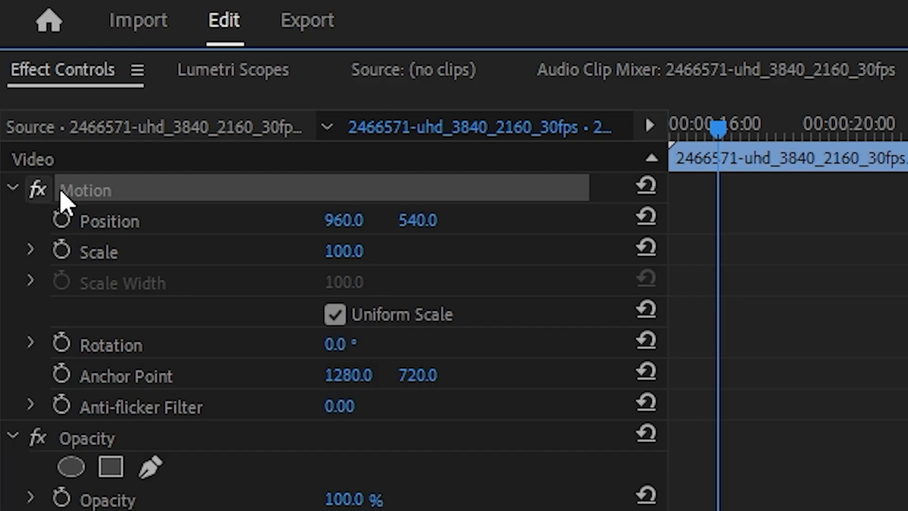
# Collapse the Motion settings and look over the clip's Opacity and Blend Mode properties, ending at 00:00:16:01
pyautogui.click(13, 190)
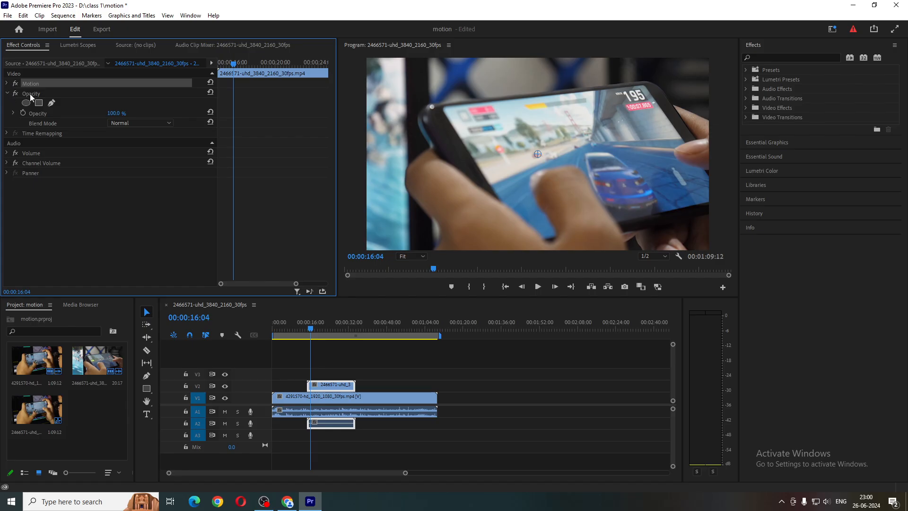
pyautogui.click(30, 94)
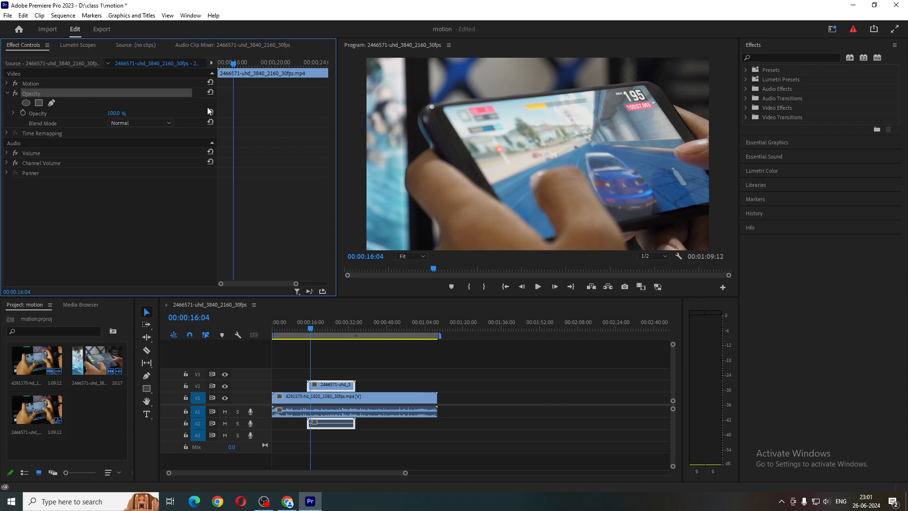
pyautogui.moveTo(233, 64); pyautogui.dragTo(259, 75)
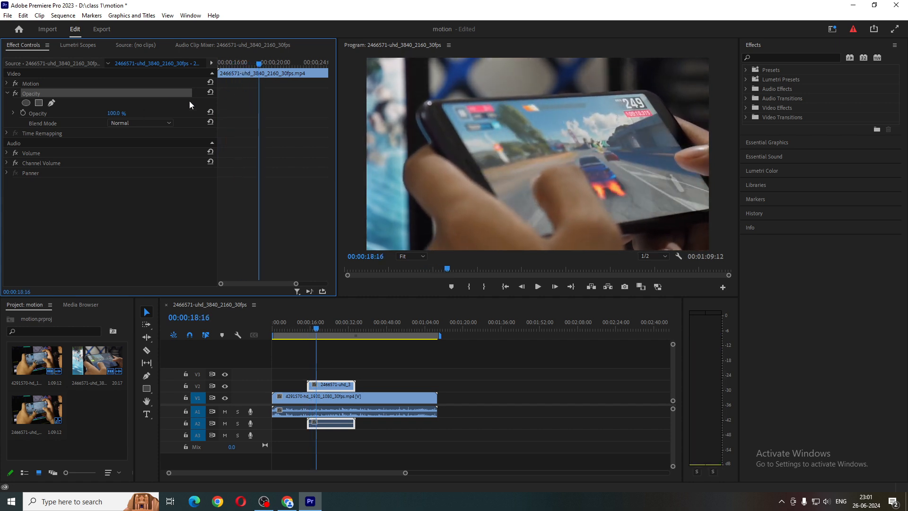
pyautogui.click(232, 63)
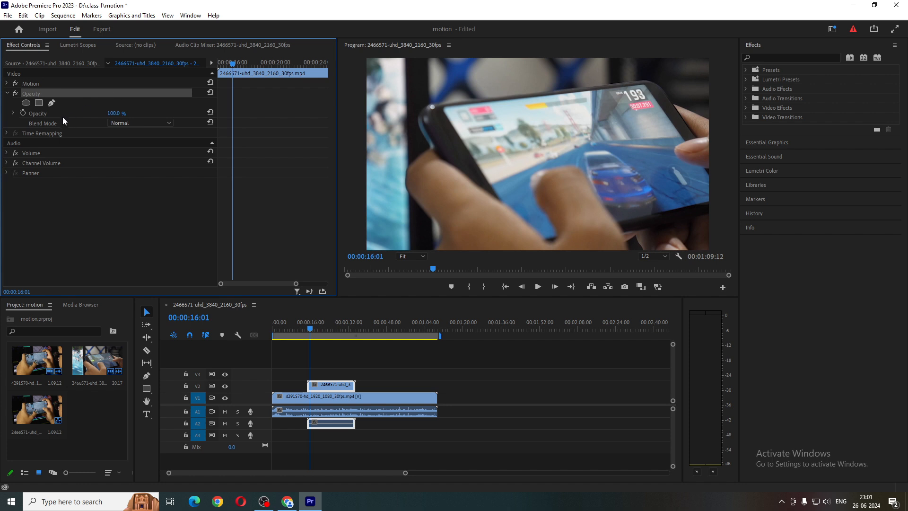
pyautogui.click(46, 115)
pyautogui.moveTo(116, 113)
pyautogui.mouseDown()
pyautogui.moveTo(71, 113)
pyautogui.moveTo(118, 114)
pyautogui.mouseUp()
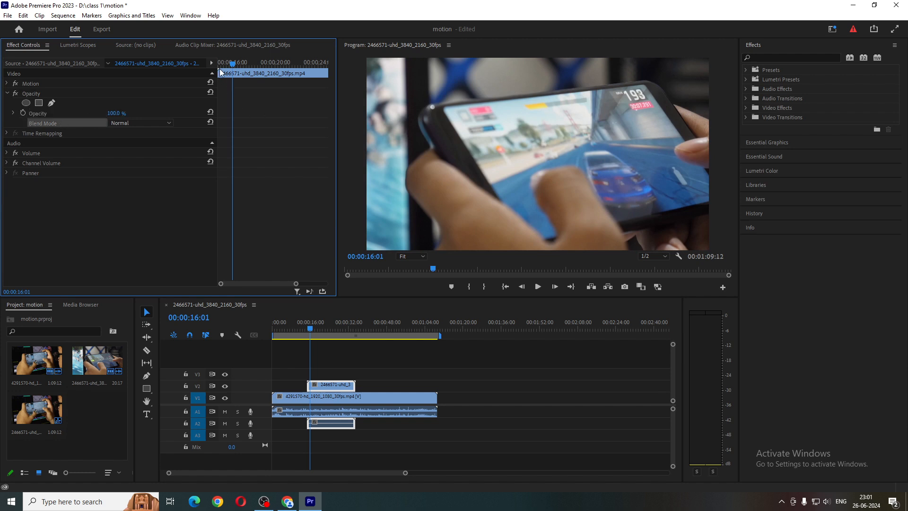
# Enable Opacity animation at 00:00:14:20 with a value of 0%, and shift that keyframe to about 00:00:15:11
pyautogui.moveTo(231, 64); pyautogui.dragTo(209, 64)
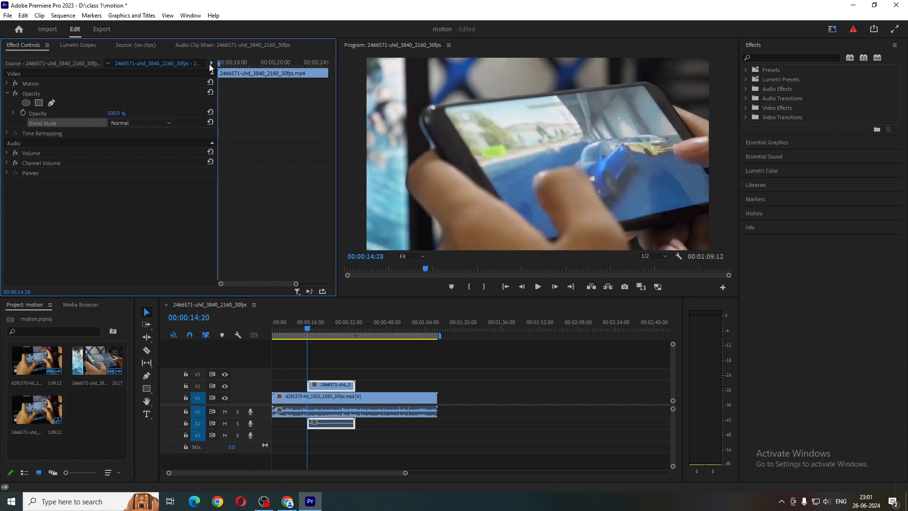
pyautogui.click(22, 113)
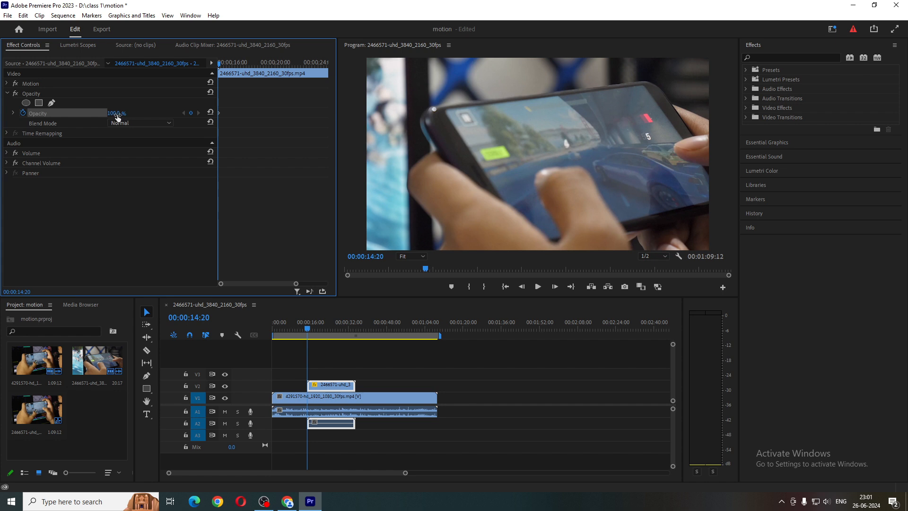
pyautogui.moveTo(117, 117); pyautogui.dragTo(71, 116)
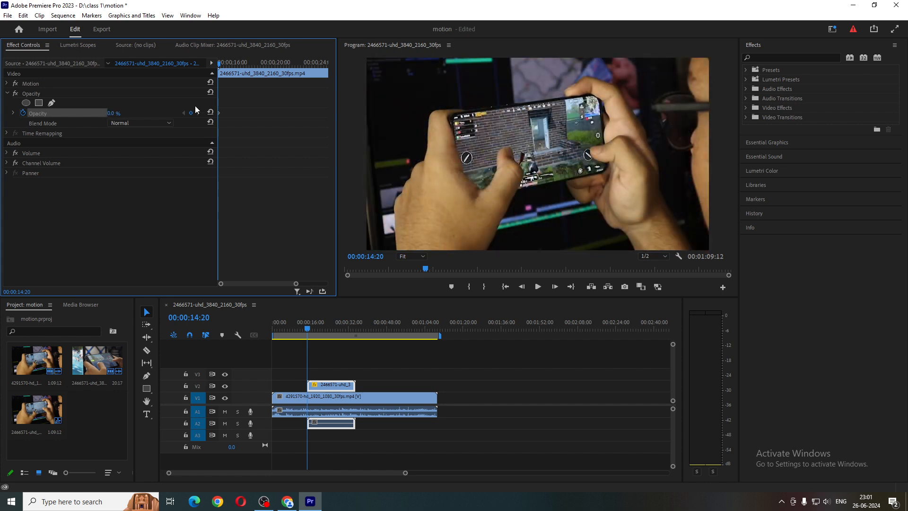
pyautogui.click(226, 66)
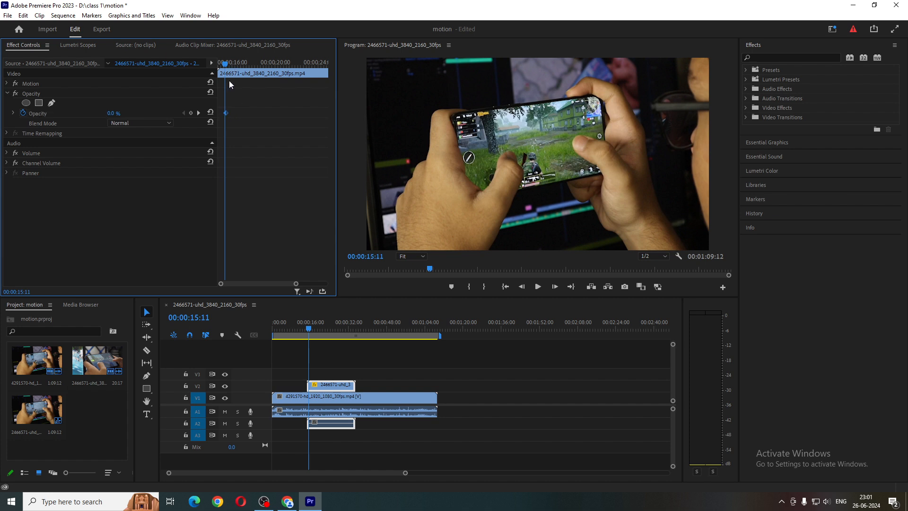
# Add a 100% Opacity keyframe at 00:00:16:23 and play the fade-in from the clip's start
pyautogui.moveTo(227, 66); pyautogui.dragTo(241, 68)
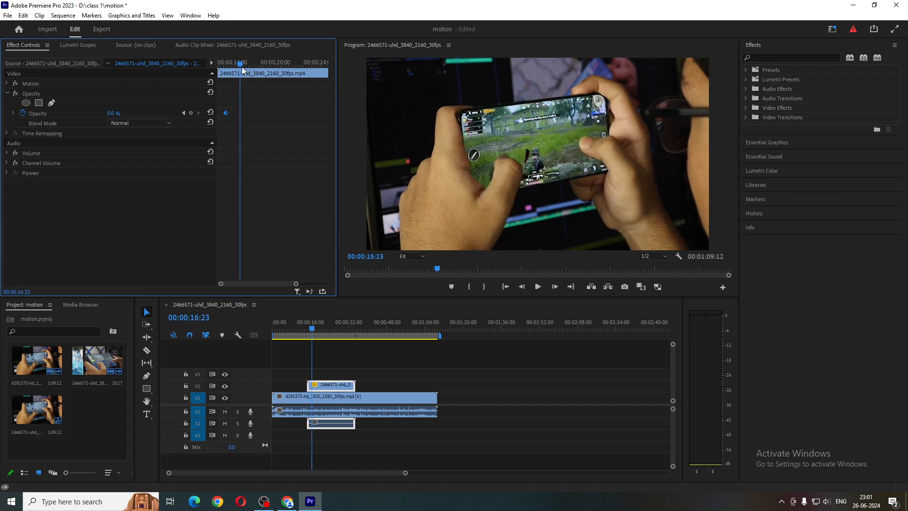
pyautogui.click(112, 114)
pyautogui.write('100')
pyautogui.press('Return')
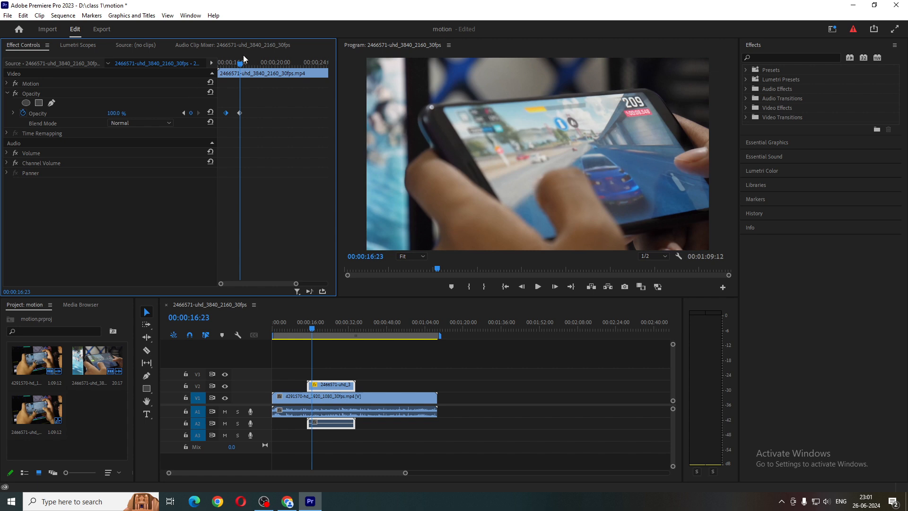
pyautogui.moveTo(244, 58); pyautogui.dragTo(210, 60)
pyautogui.press('space')
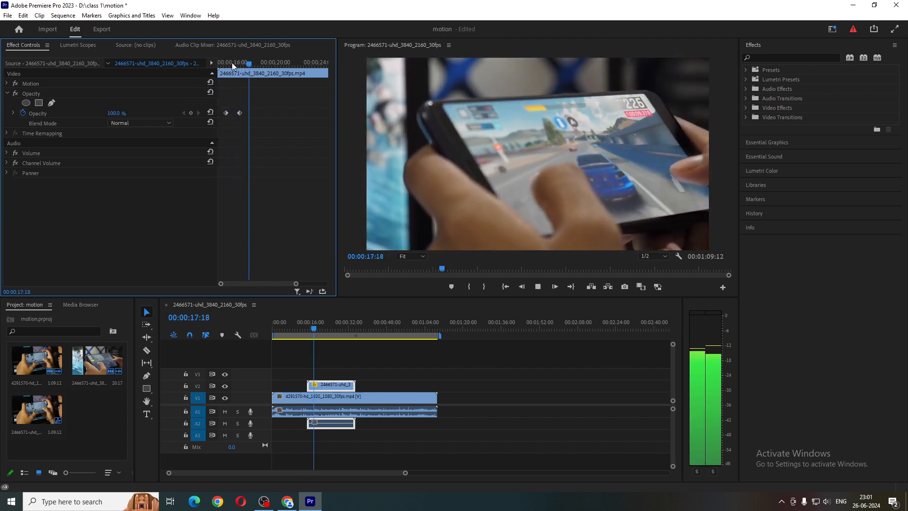
# Move the 0% Opacity keyframe to the clip's start and the 100% keyframe to about 00:00:21:00, playing the fade
pyautogui.moveTo(231, 64); pyautogui.dragTo(215, 65)
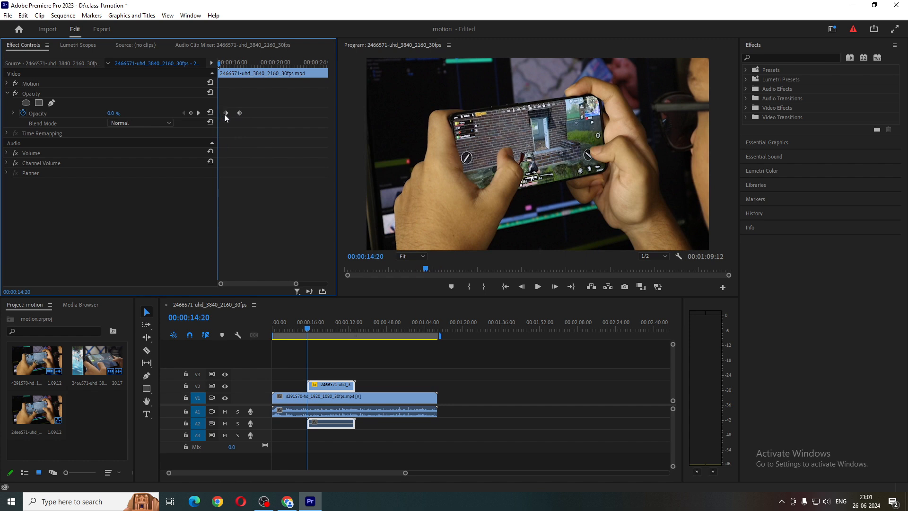
pyautogui.press('space')
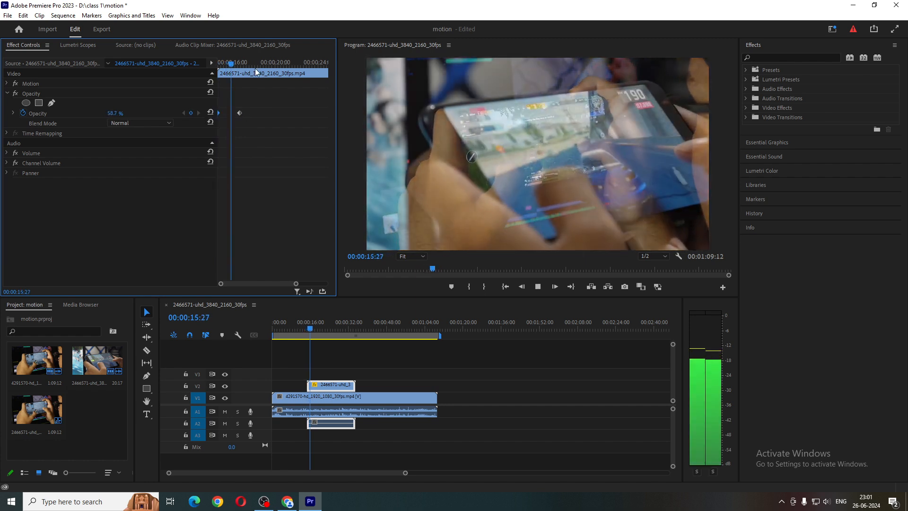
pyautogui.moveTo(234, 64); pyautogui.dragTo(216, 66)
pyautogui.moveTo(240, 114); pyautogui.dragTo(285, 114)
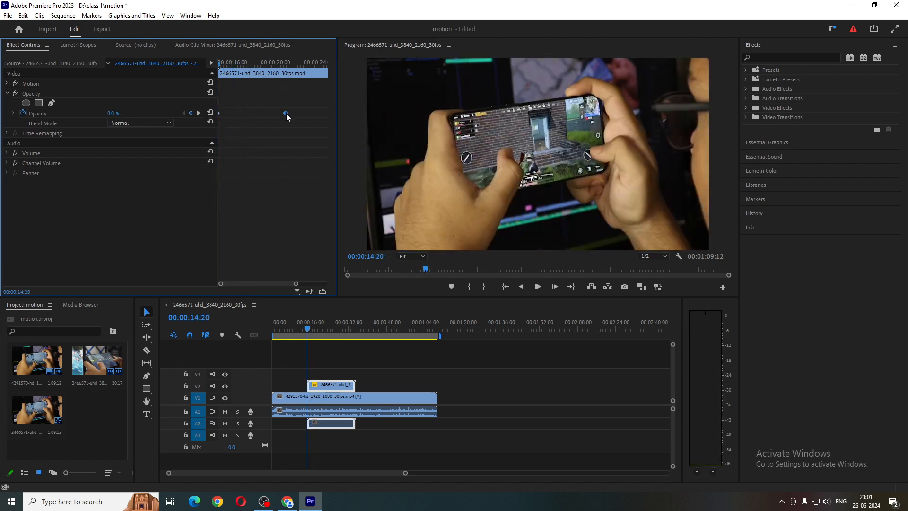
pyautogui.press('space')
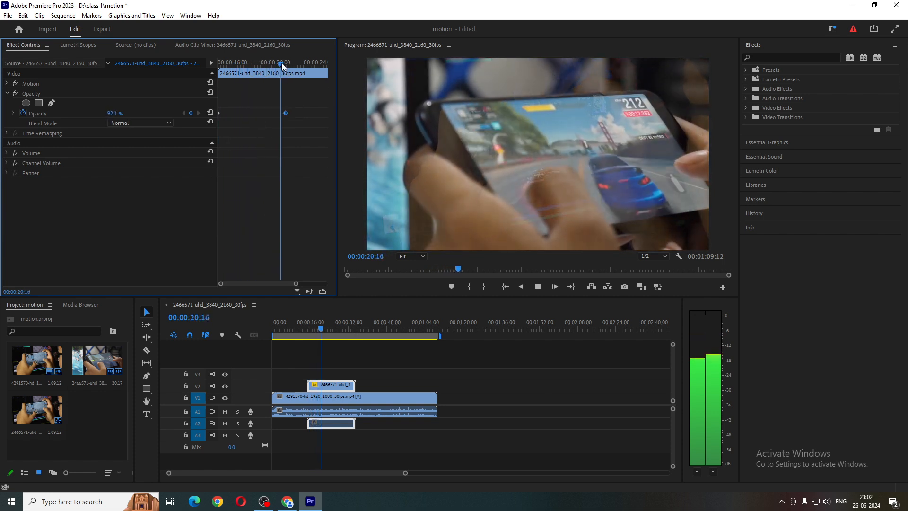
pyautogui.moveTo(282, 64); pyautogui.dragTo(289, 66)
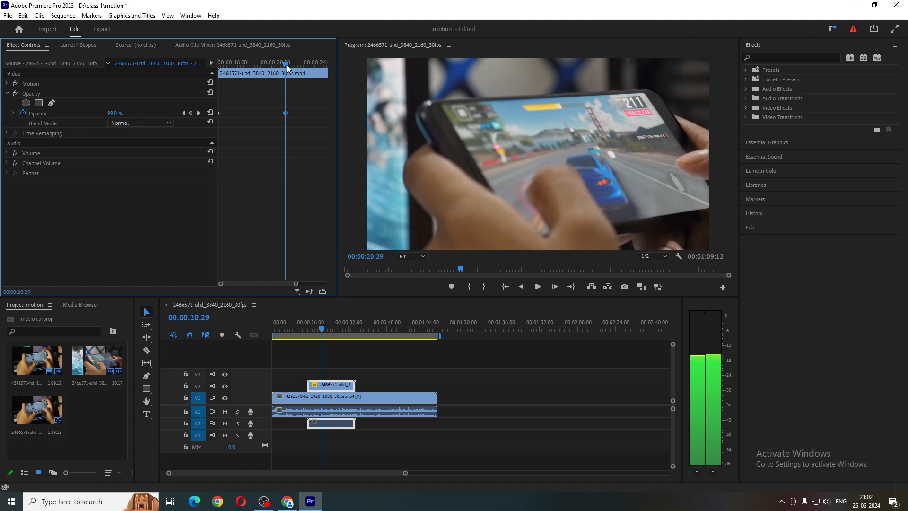
pyautogui.press('space')
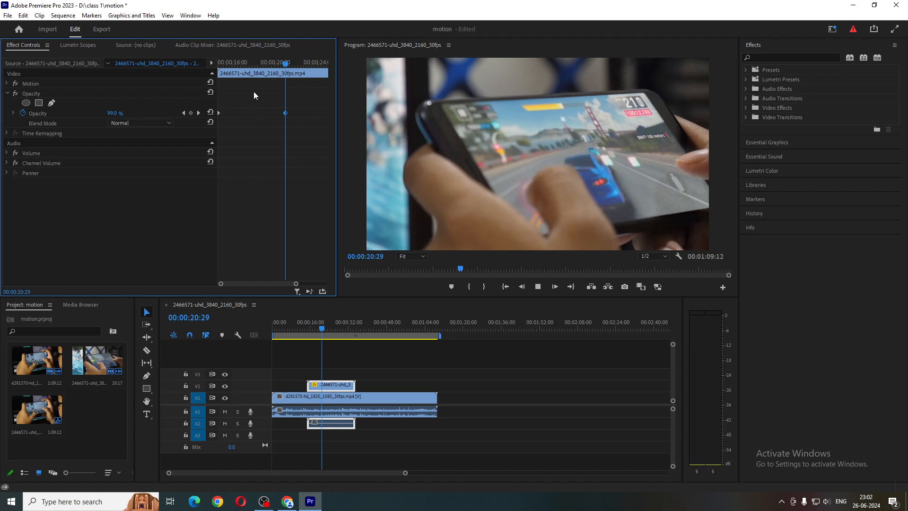
# Shorten the fade-in by moving the 100% Opacity keyframe close to the clip's start, and play it
pyautogui.moveTo(291, 62); pyautogui.dragTo(223, 64)
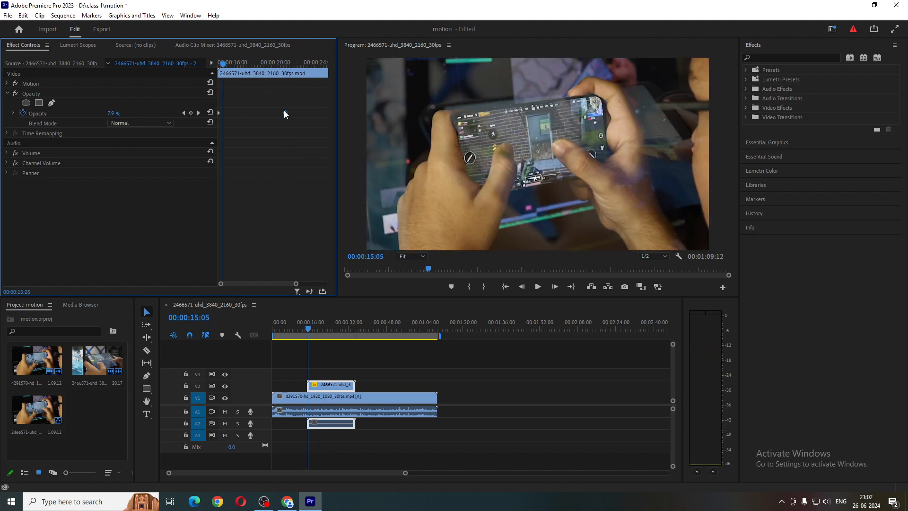
pyautogui.moveTo(285, 113); pyautogui.dragTo(226, 113)
pyautogui.moveTo(225, 64); pyautogui.dragTo(177, 70)
pyautogui.press('space')
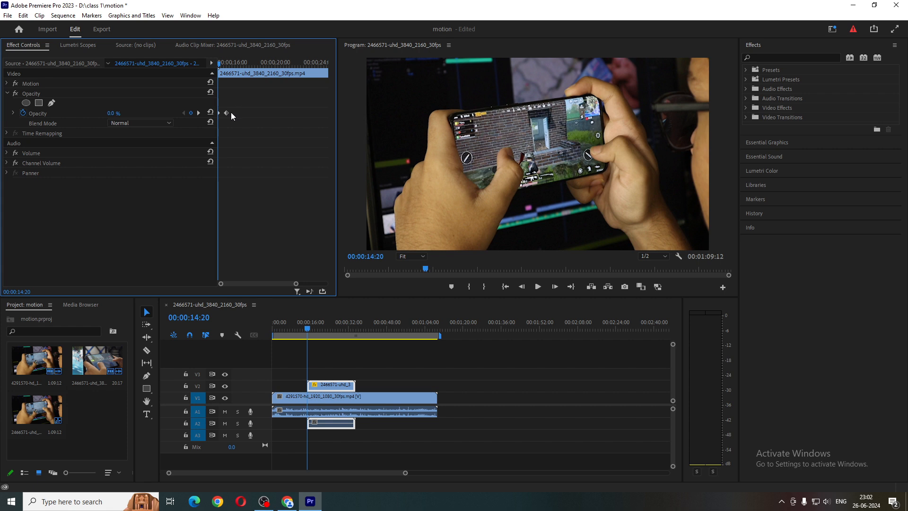
pyautogui.moveTo(226, 113); pyautogui.dragTo(231, 113)
# Delete all Opacity keyframes from the overlay clip and reset its Opacity to 100%
pyautogui.click(23, 113)
pyautogui.click(475, 263)
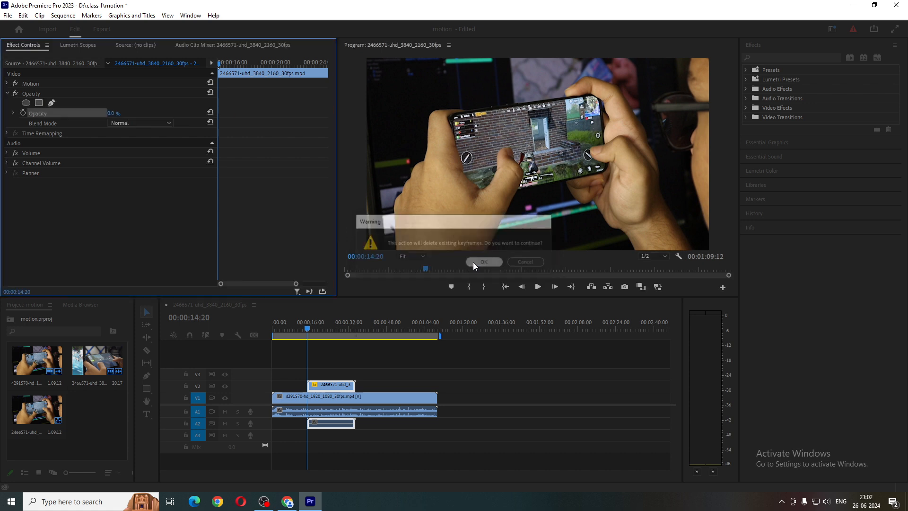
pyautogui.click(210, 111)
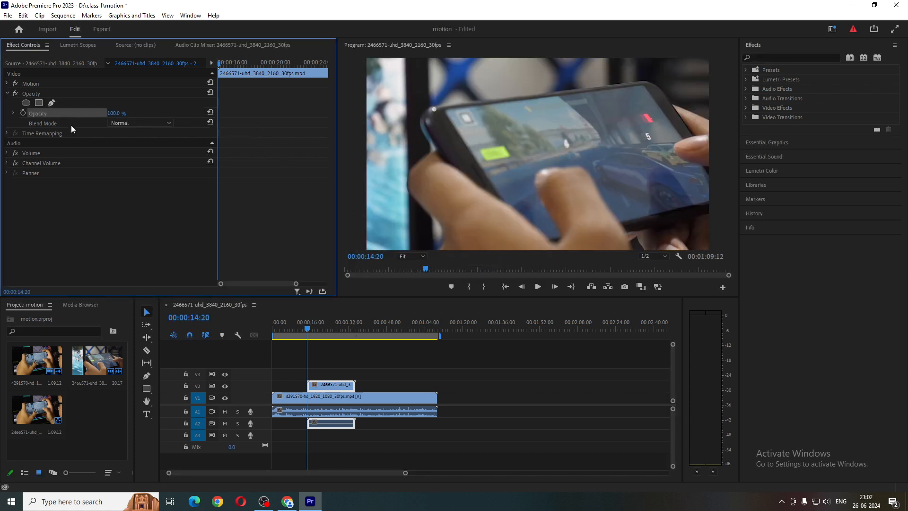
# Try the Darken, Dissolve and Multiply blend modes on the overlay clip
pyautogui.click(149, 122)
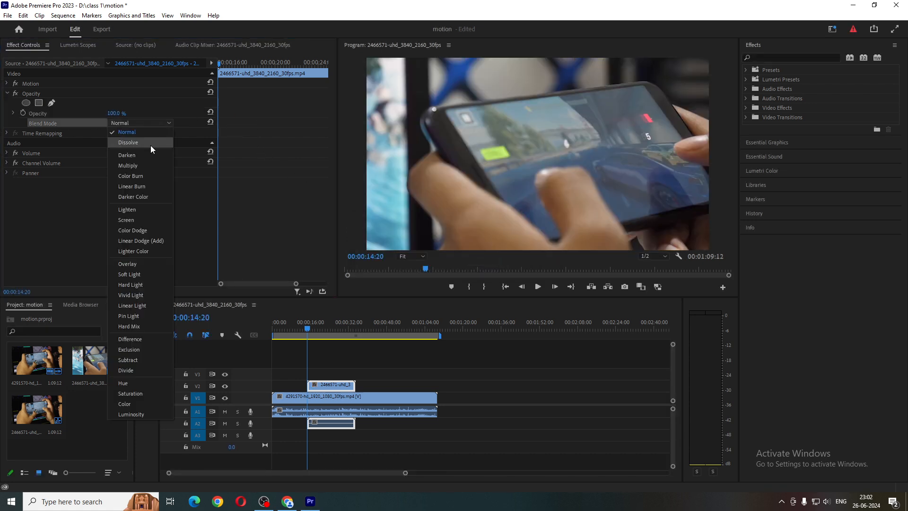
pyautogui.click(152, 155)
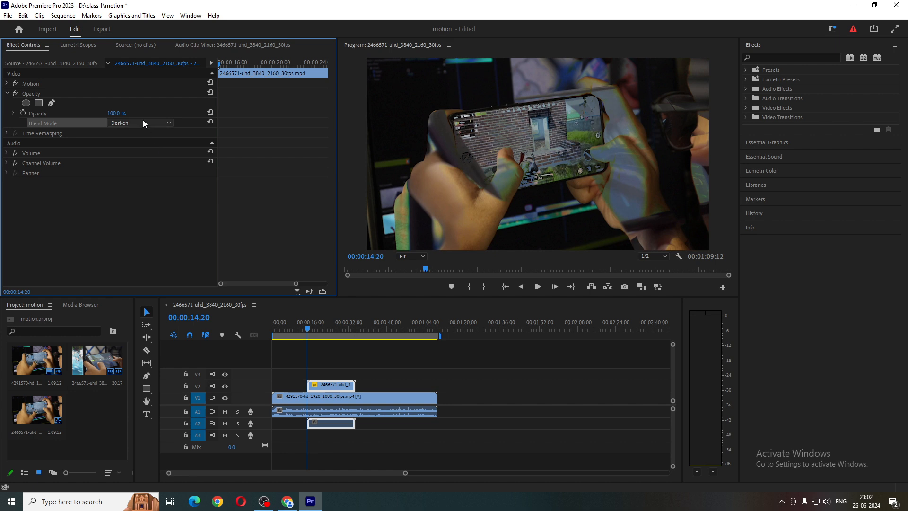
pyautogui.click(143, 121)
pyautogui.click(143, 142)
pyautogui.click(143, 124)
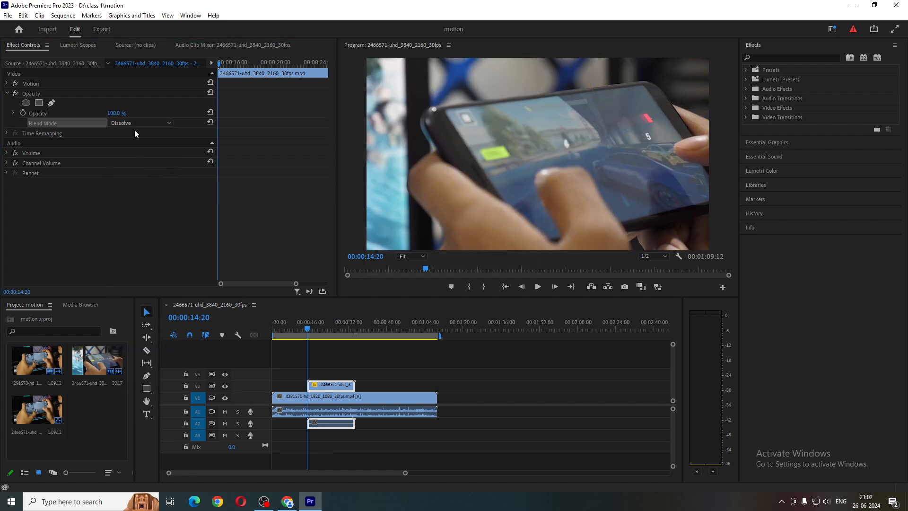
pyautogui.click(135, 123)
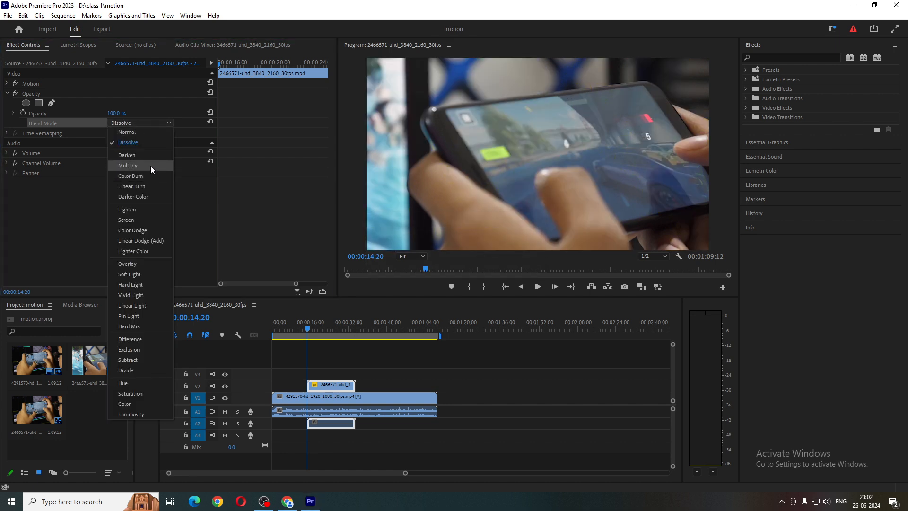
pyautogui.click(150, 165)
# Switch the overlay clip's blend mode to Screen and play the blended footage
pyautogui.click(138, 124)
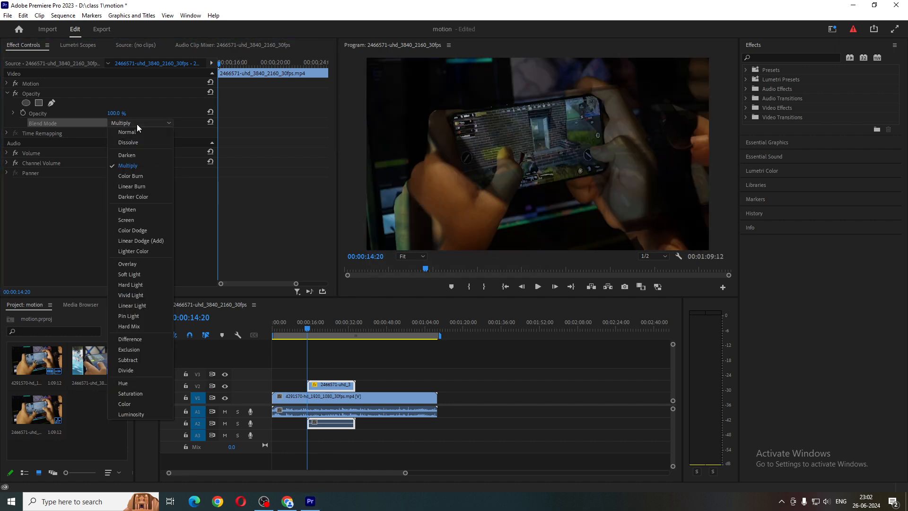
pyautogui.click(160, 218)
pyautogui.press('space')
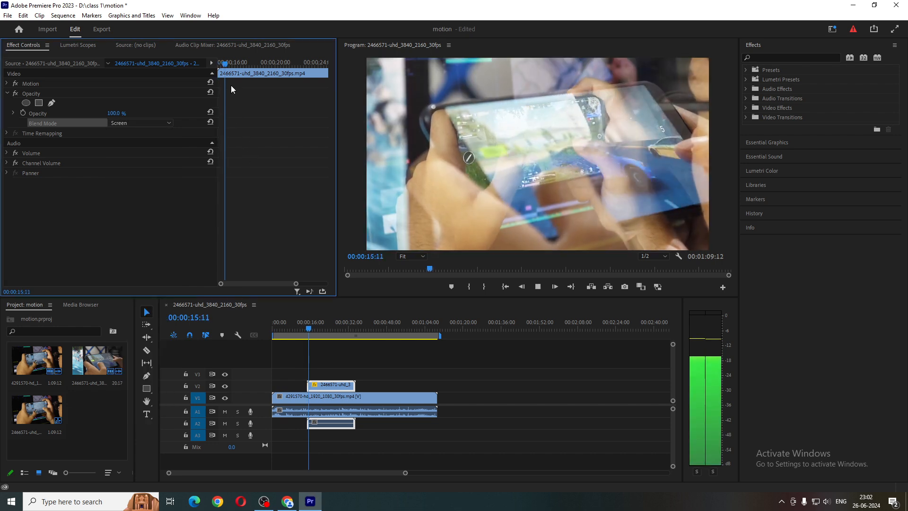
pyautogui.press('space')
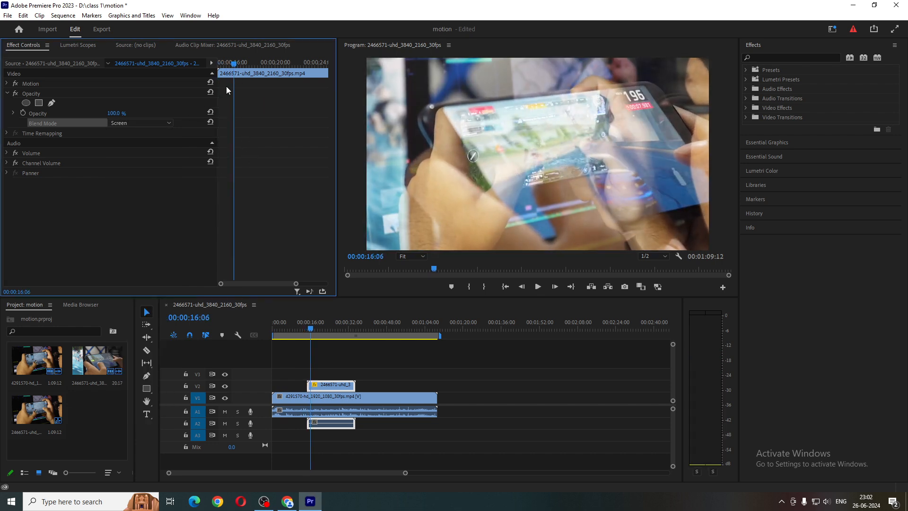
pyautogui.press('space')
pyautogui.press('space')
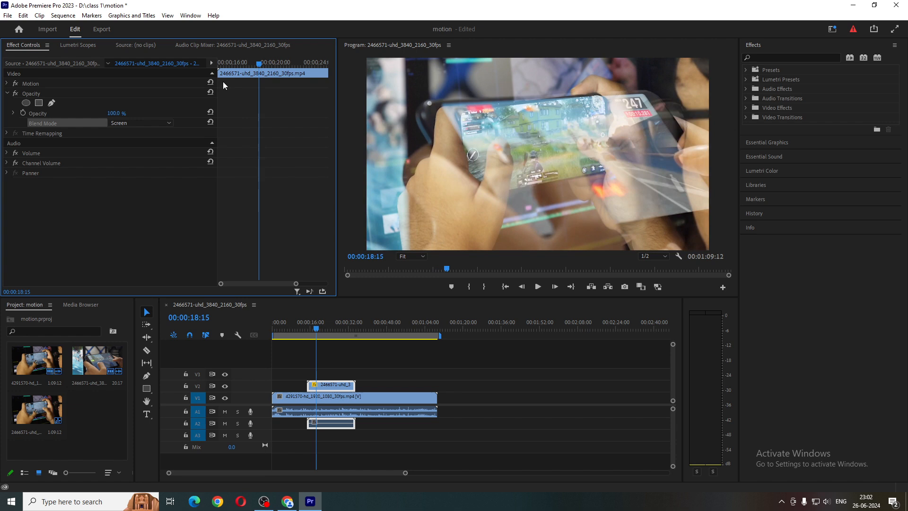
# Try the Color Dodge blend mode on the overlay clip, and finally set it to Linear Dodge (Add)
pyautogui.click(143, 123)
pyautogui.click(157, 229)
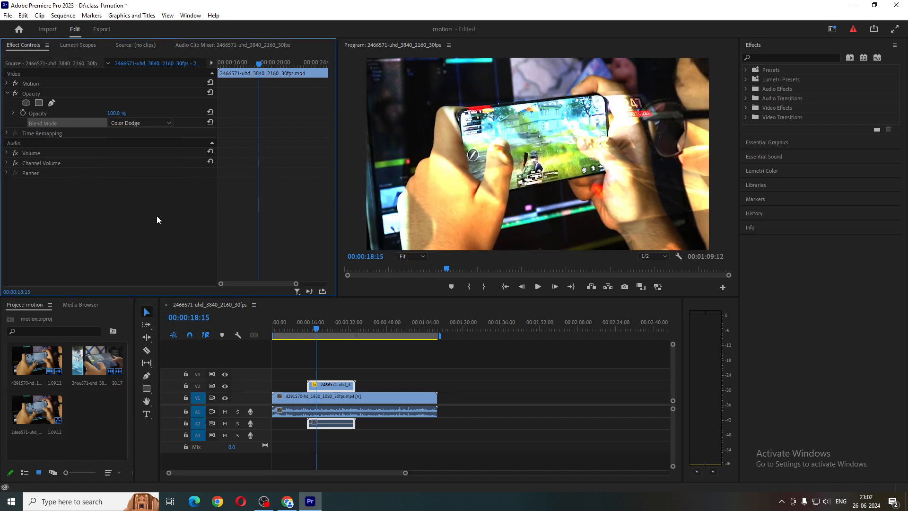
pyautogui.click(136, 124)
pyautogui.click(146, 241)
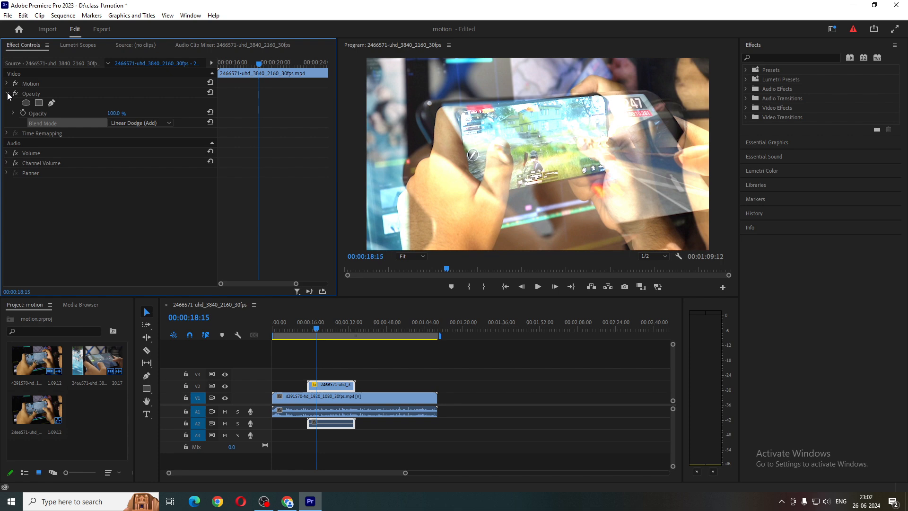
# Examine the overlay clip's Time Remapping speed and audio Volume settings, collapsing each group again
pyautogui.click(70, 93)
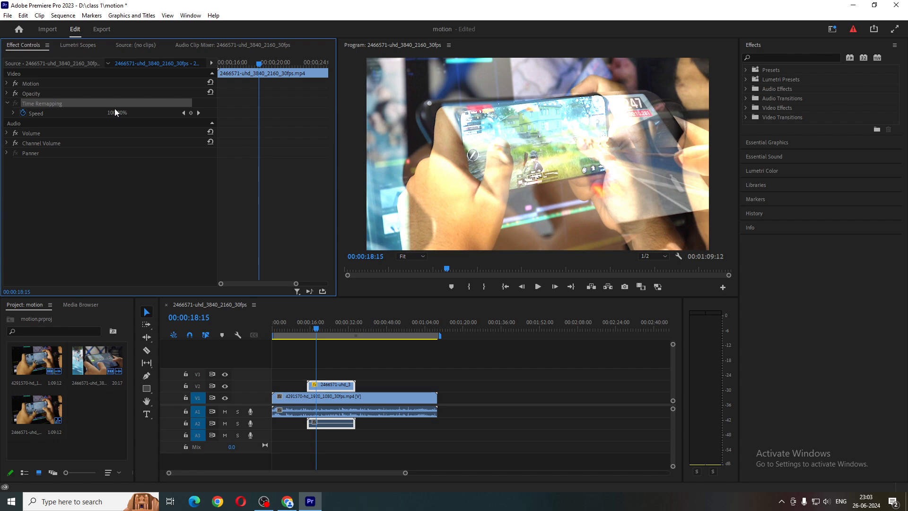
pyautogui.click(91, 114)
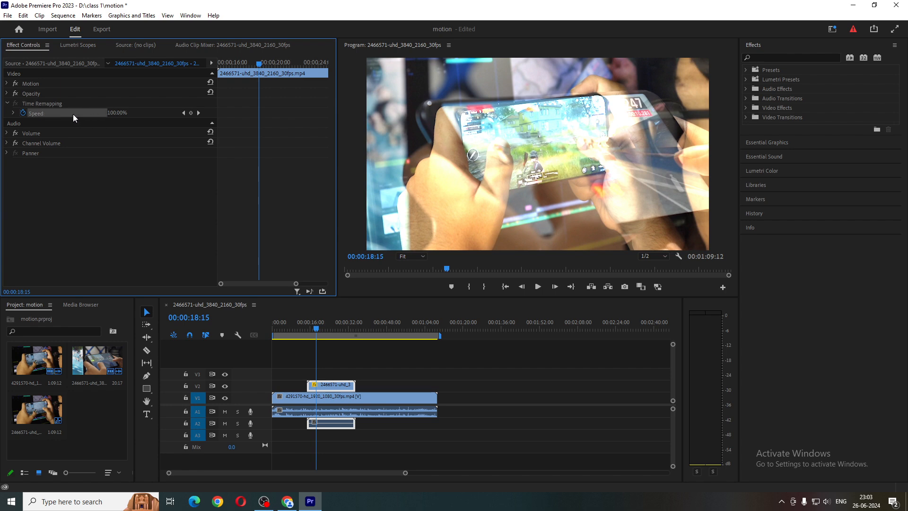
pyautogui.click(7, 104)
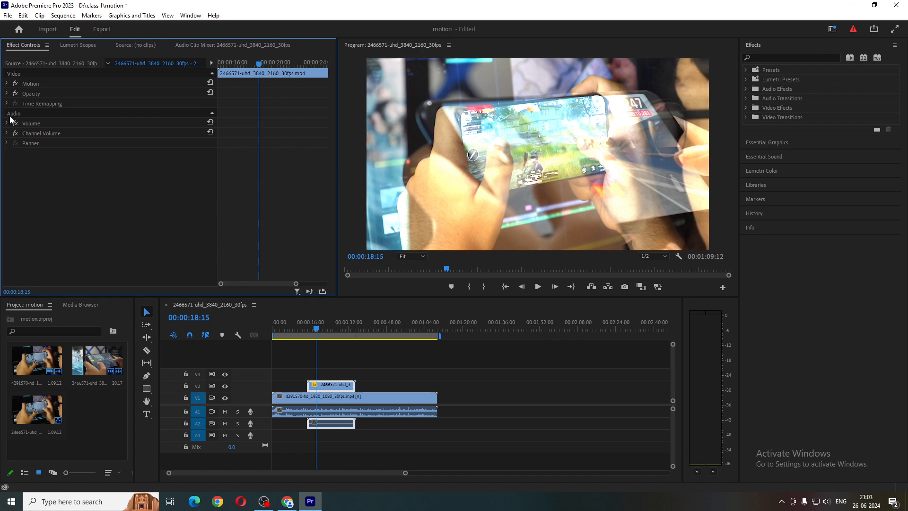
pyautogui.click(7, 123)
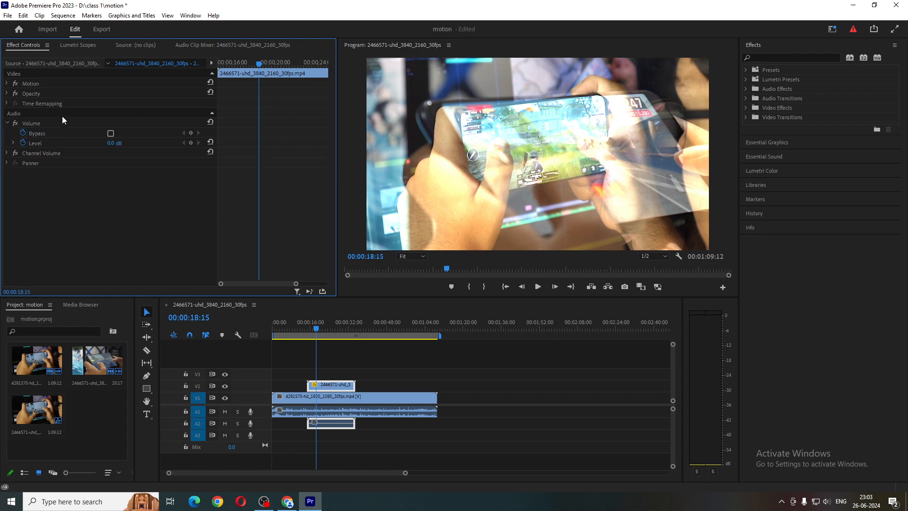
pyautogui.click(7, 123)
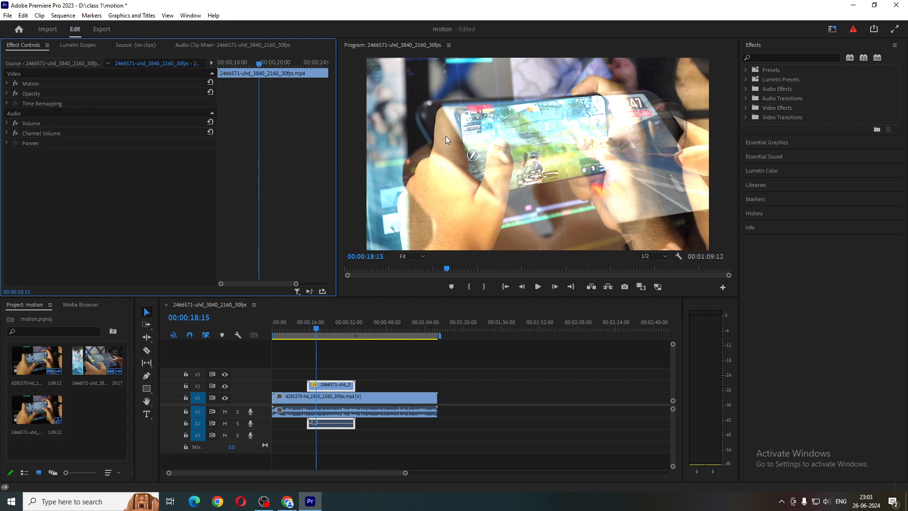
# Deselect the overlay clip and place the playhead just before its start, at 00:00:12:20
pyautogui.moveTo(311, 328); pyautogui.dragTo(307, 327)
pyautogui.click(336, 371)
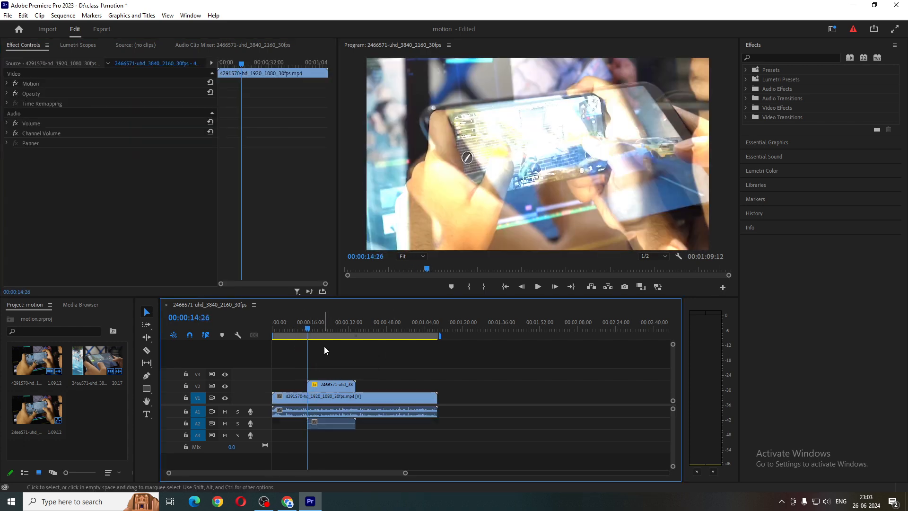
pyautogui.click(337, 384)
pyautogui.click(338, 373)
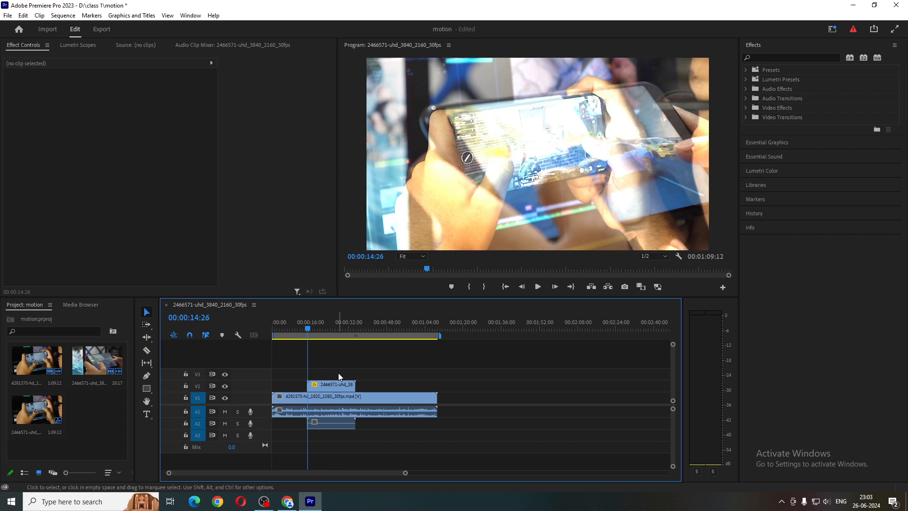
pyautogui.click(302, 326)
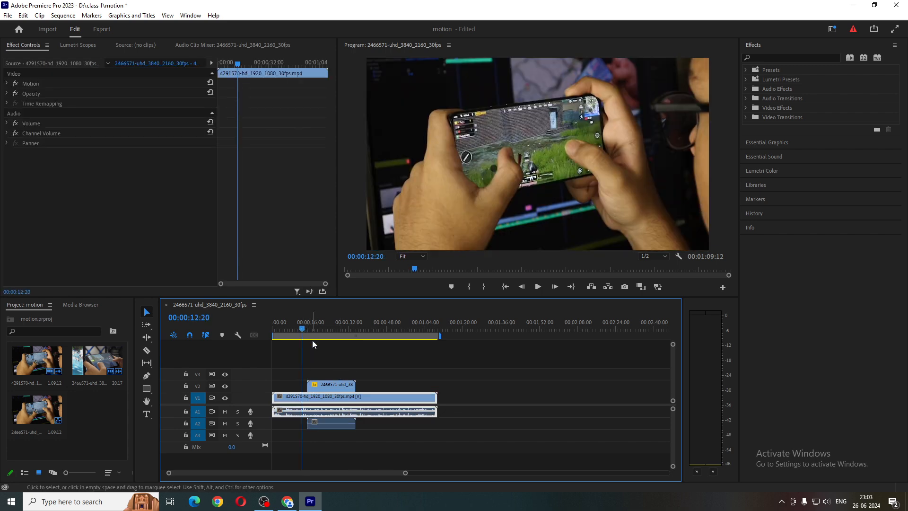